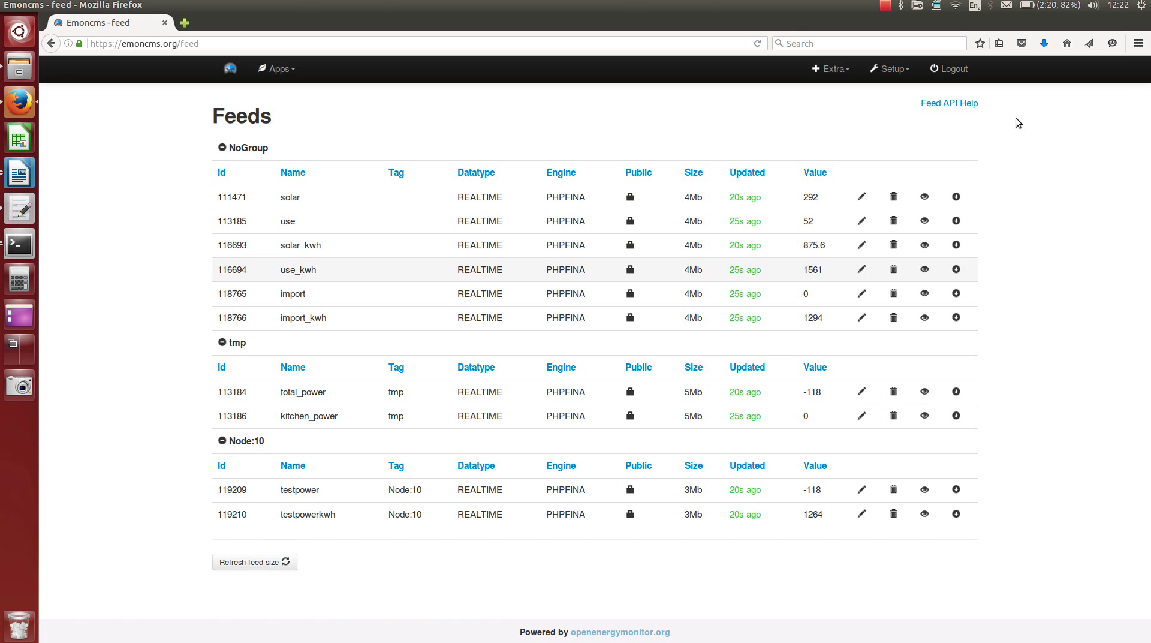
Step: Open the solar feed in the data viewer and look over its graph and statistics
{"action": "left_click", "coordinate": [924, 197]}
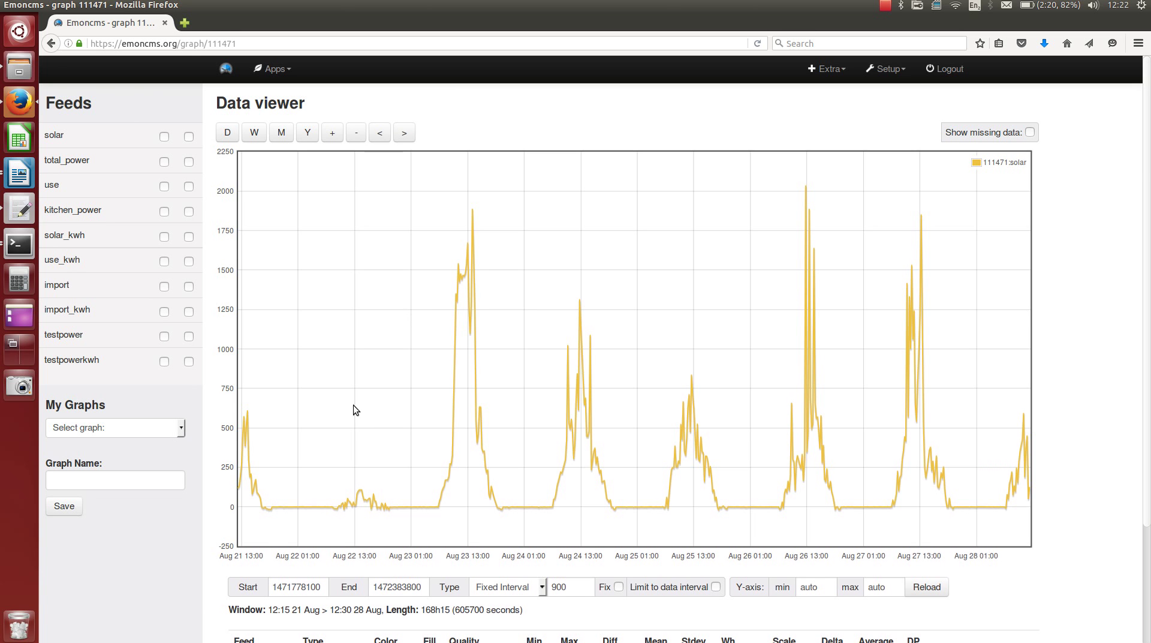
{"action": "scroll", "coordinate": [354, 405], "scroll_direction": "down", "scroll_amount": 5}
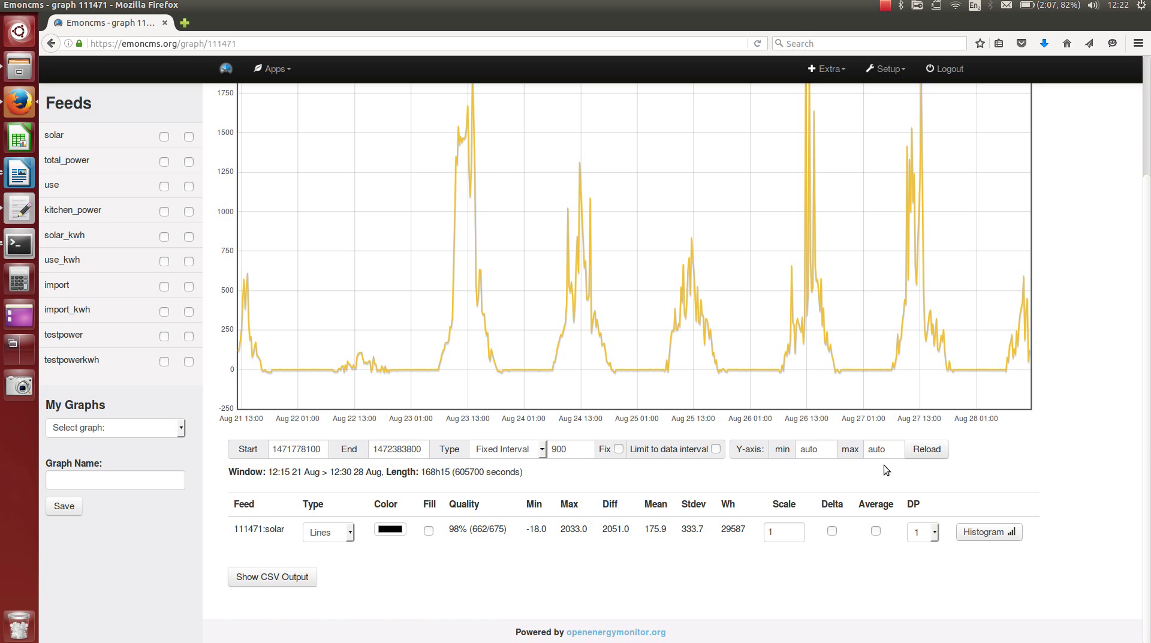
{"action": "scroll", "coordinate": [883, 465], "scroll_direction": "up", "scroll_amount": 3}
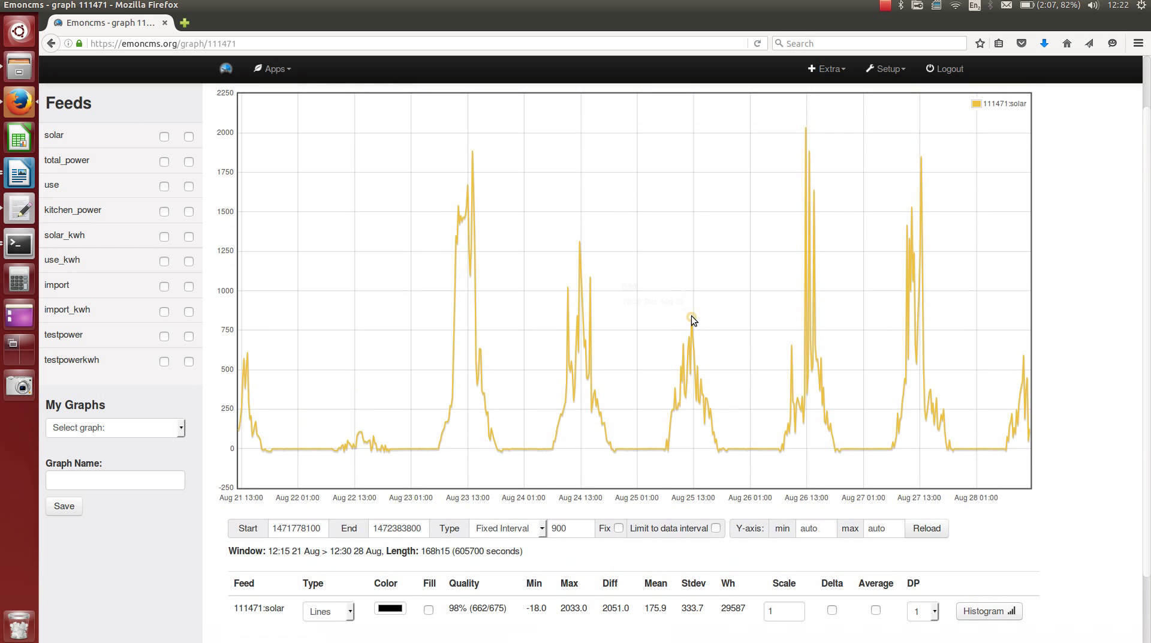
{"action": "mouse_move", "coordinate": [691, 316]}
Step: Check how the feed list opens and closes in a smaller browser window, and maximise the window again
{"action": "key", "text": "ctrl+super+Down"}
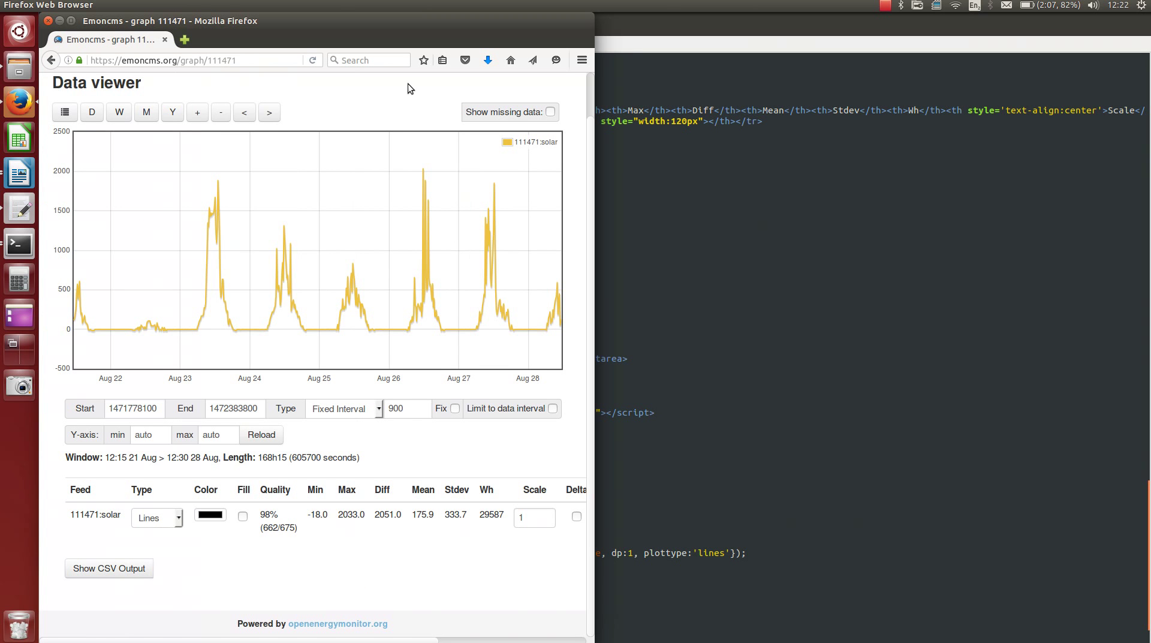
{"action": "scroll", "coordinate": [407, 84], "scroll_direction": "up", "scroll_amount": 2}
{"action": "left_click", "coordinate": [62, 157]}
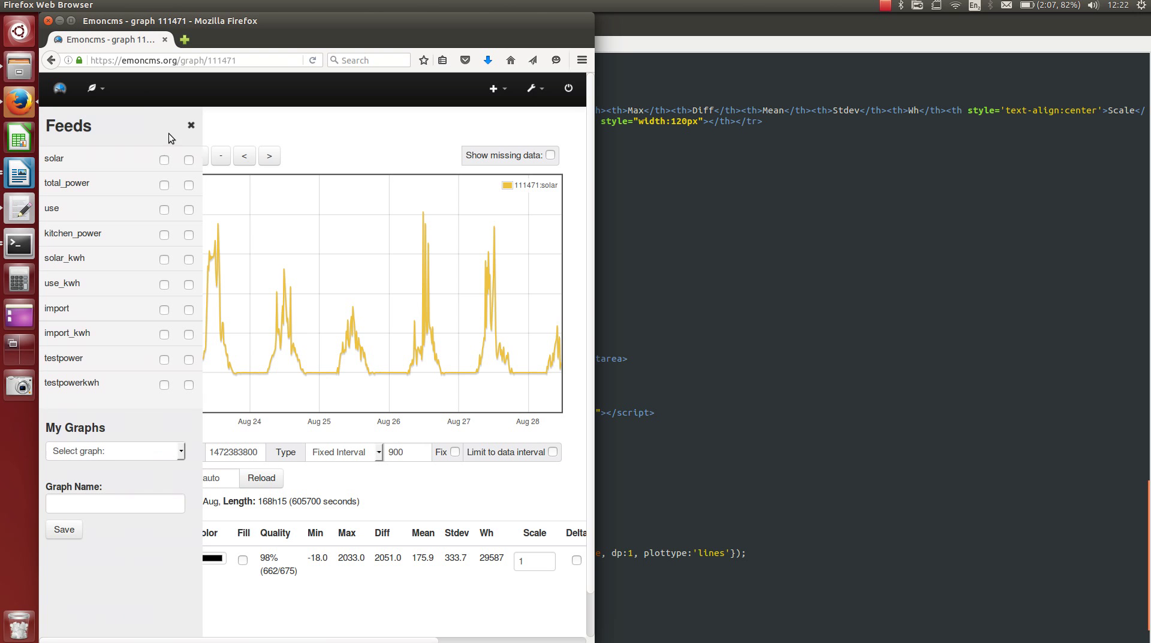
{"action": "left_click", "coordinate": [192, 126]}
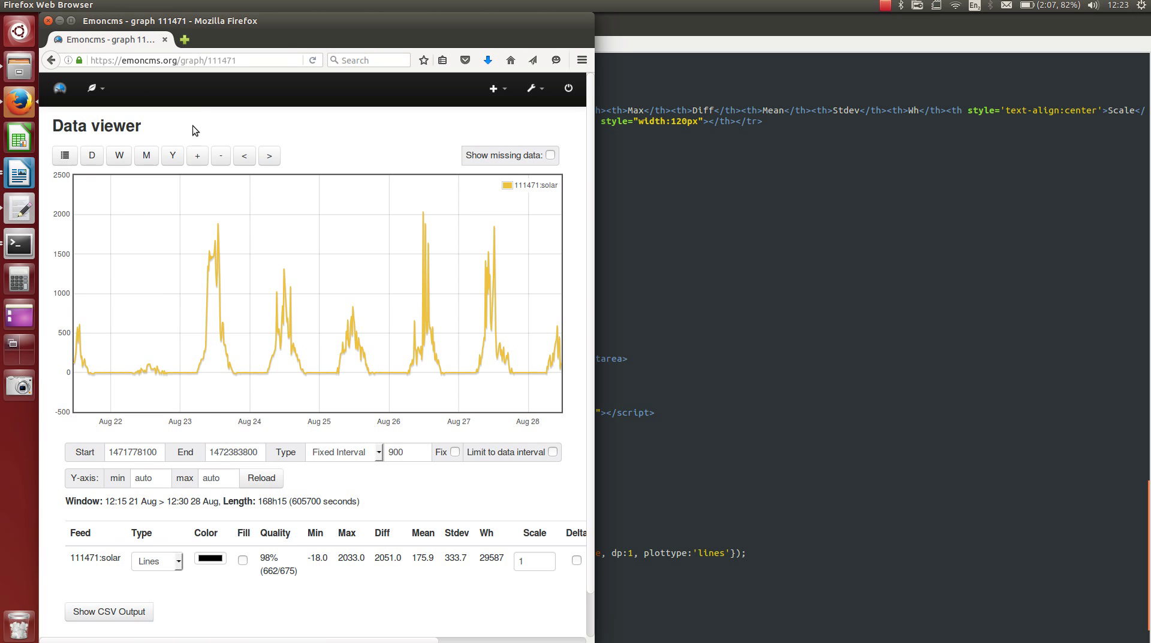
{"action": "left_click", "coordinate": [64, 147]}
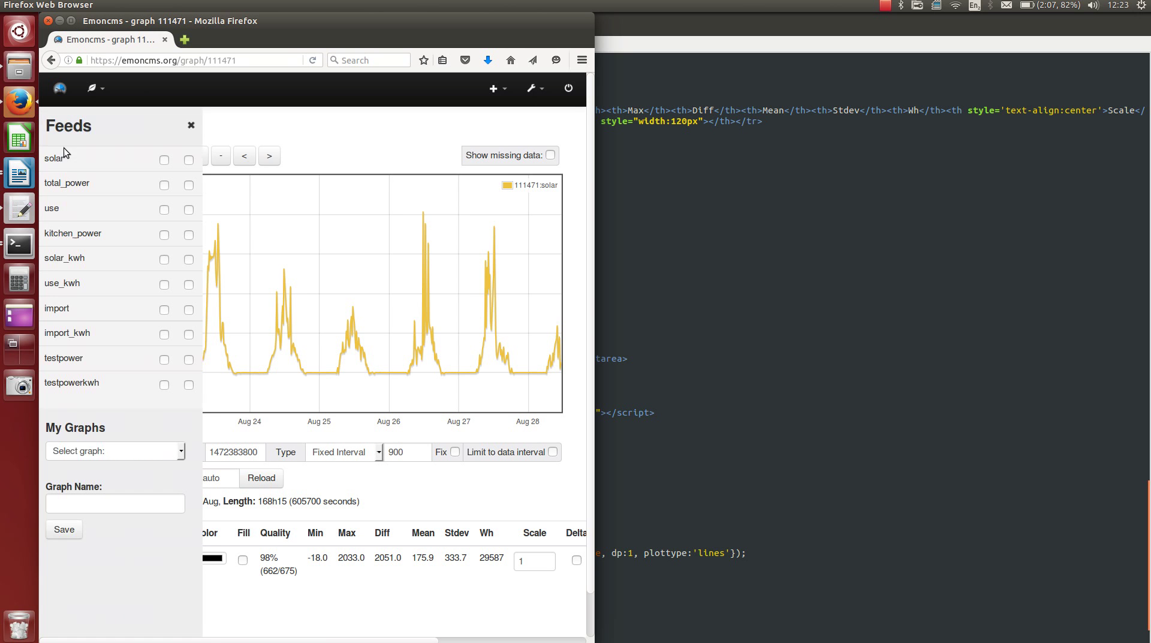
{"action": "left_click", "coordinate": [191, 125]}
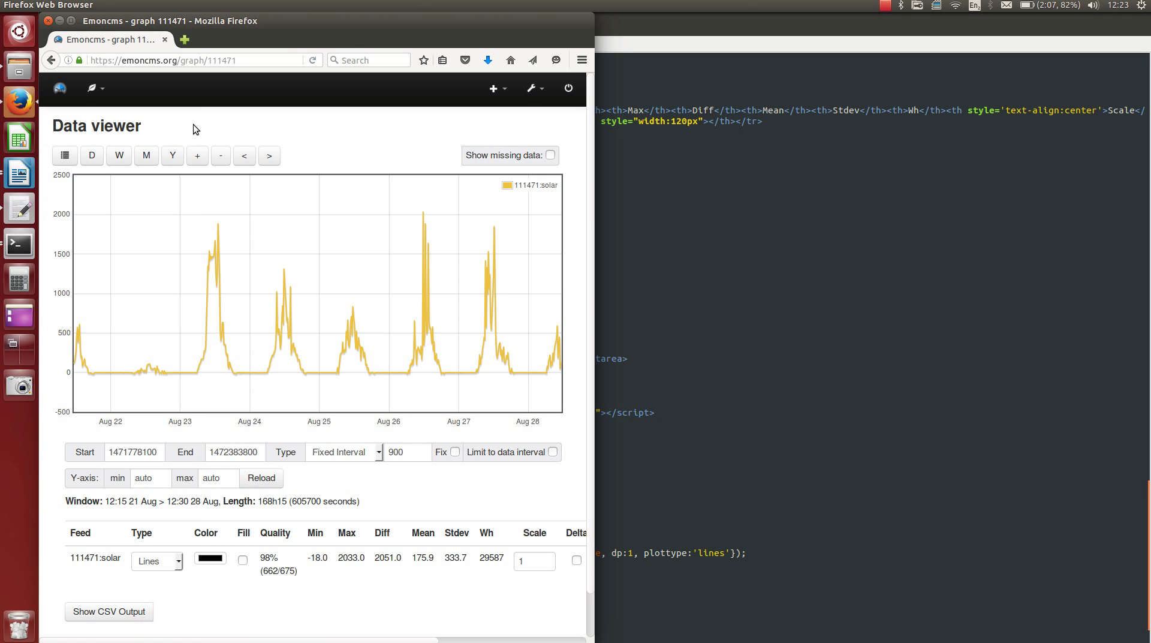
{"action": "key", "text": "ctrl+super+Up"}
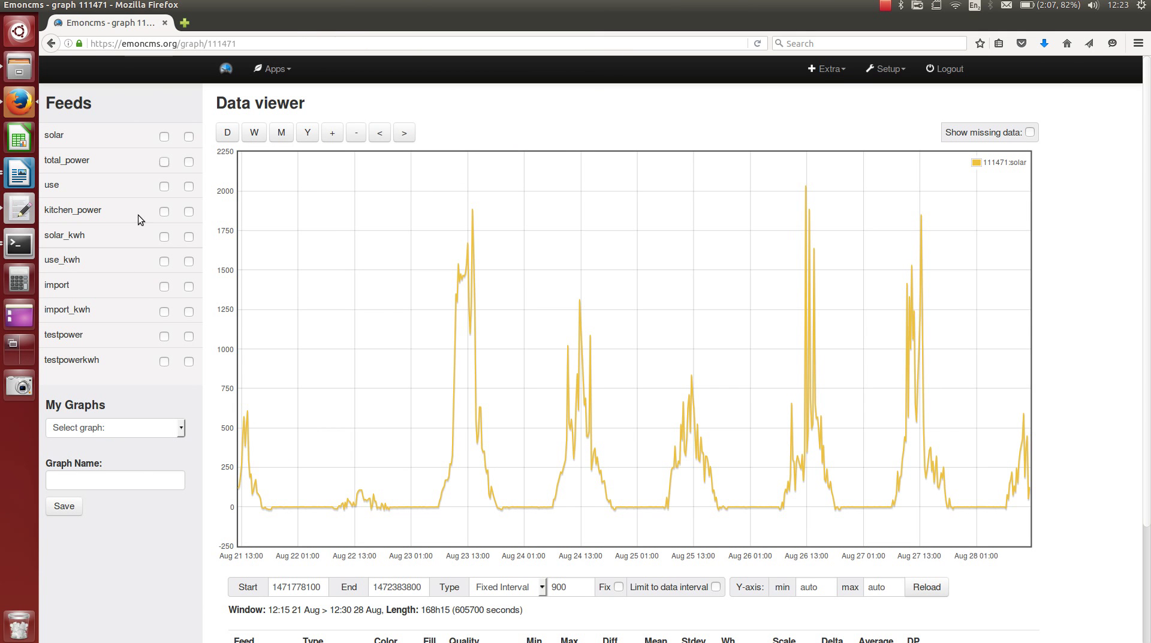
Step: Plot the solar and use feeds together on the first axis and turn on fill for both
{"action": "scroll", "coordinate": [426, 218], "scroll_direction": "down", "scroll_amount": 4}
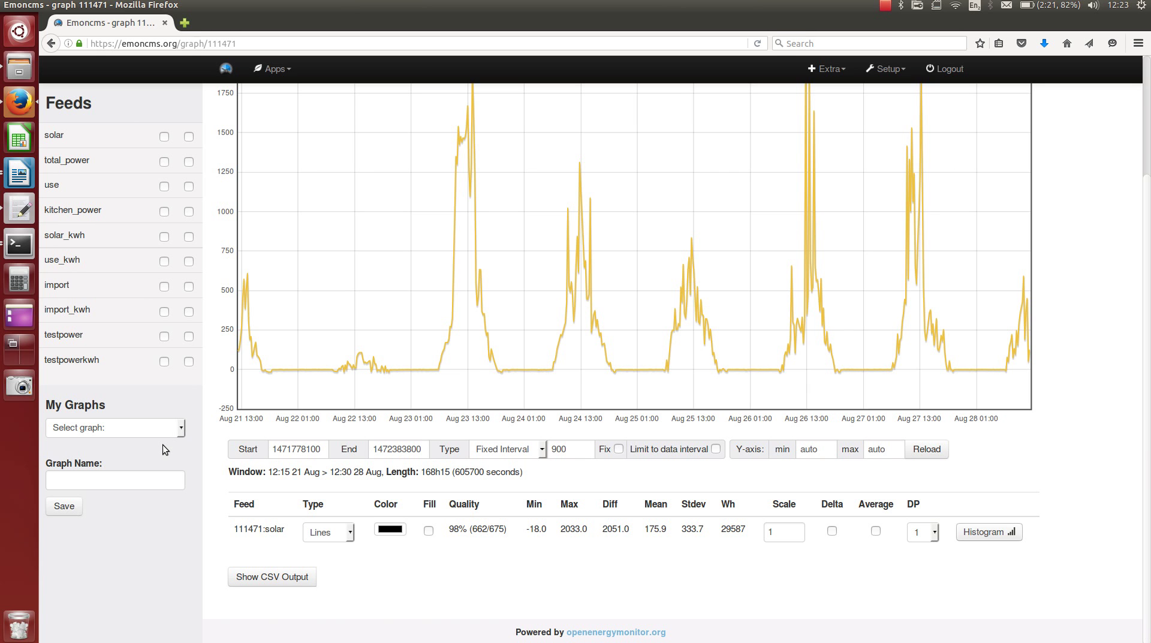
{"action": "left_click", "coordinate": [163, 137]}
{"action": "left_click", "coordinate": [168, 188]}
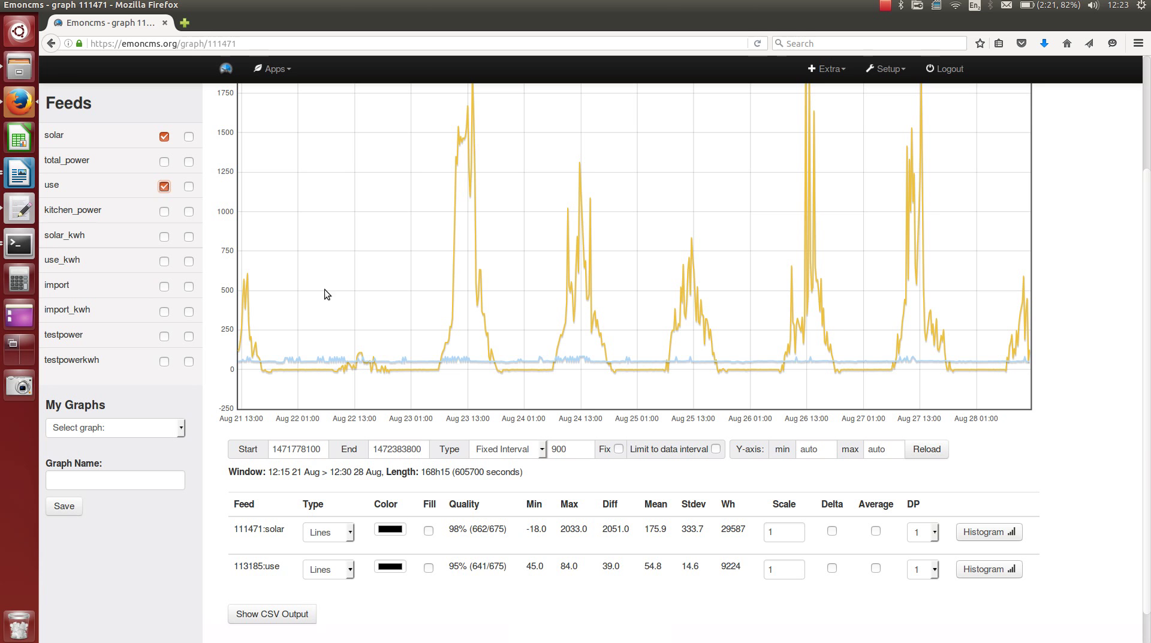
{"action": "left_click", "coordinate": [428, 530]}
{"action": "left_click", "coordinate": [428, 567]}
Step: Change the solar feed's plot colour to golden yellow
{"action": "left_click", "coordinate": [397, 530]}
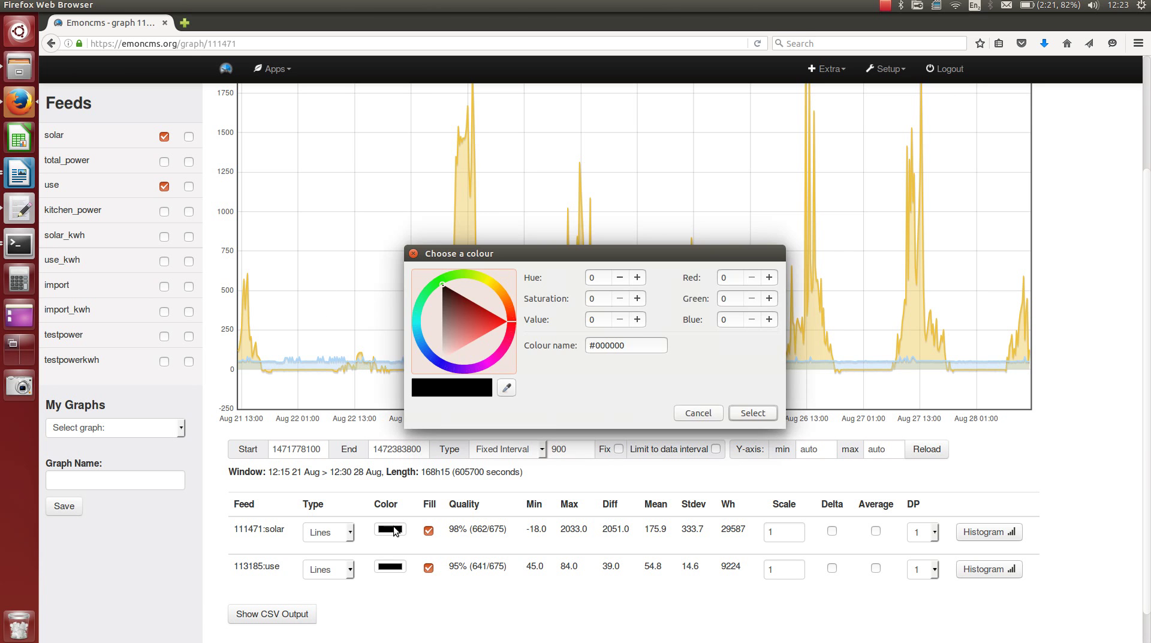
{"action": "left_click", "coordinate": [497, 283]}
{"action": "left_click", "coordinate": [488, 298]}
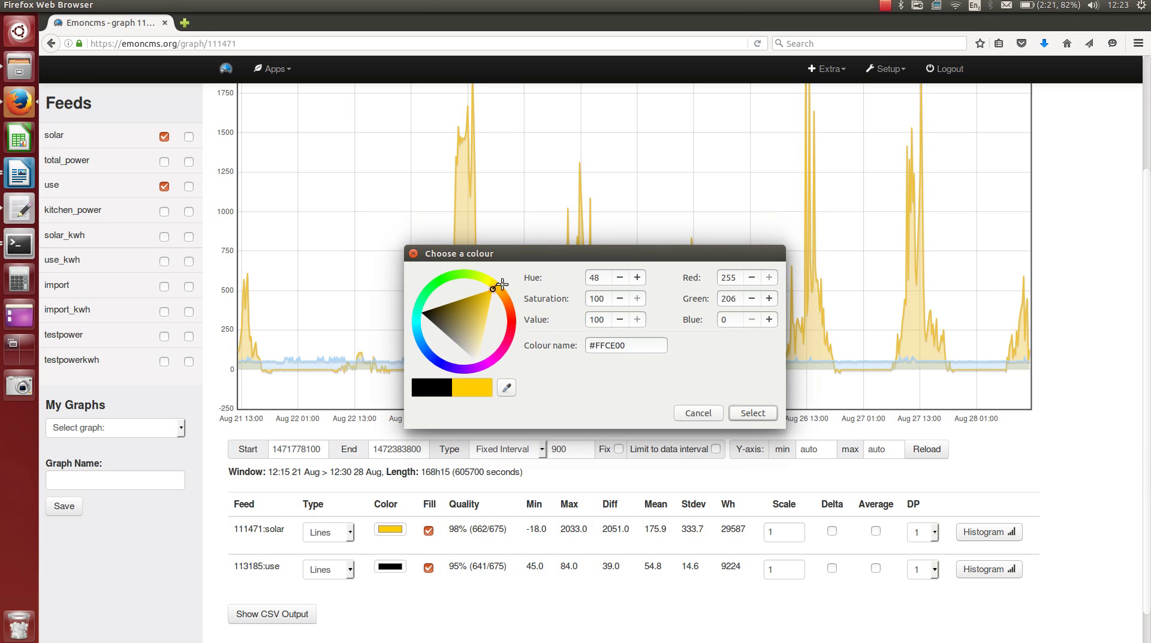
{"action": "left_click", "coordinate": [756, 418]}
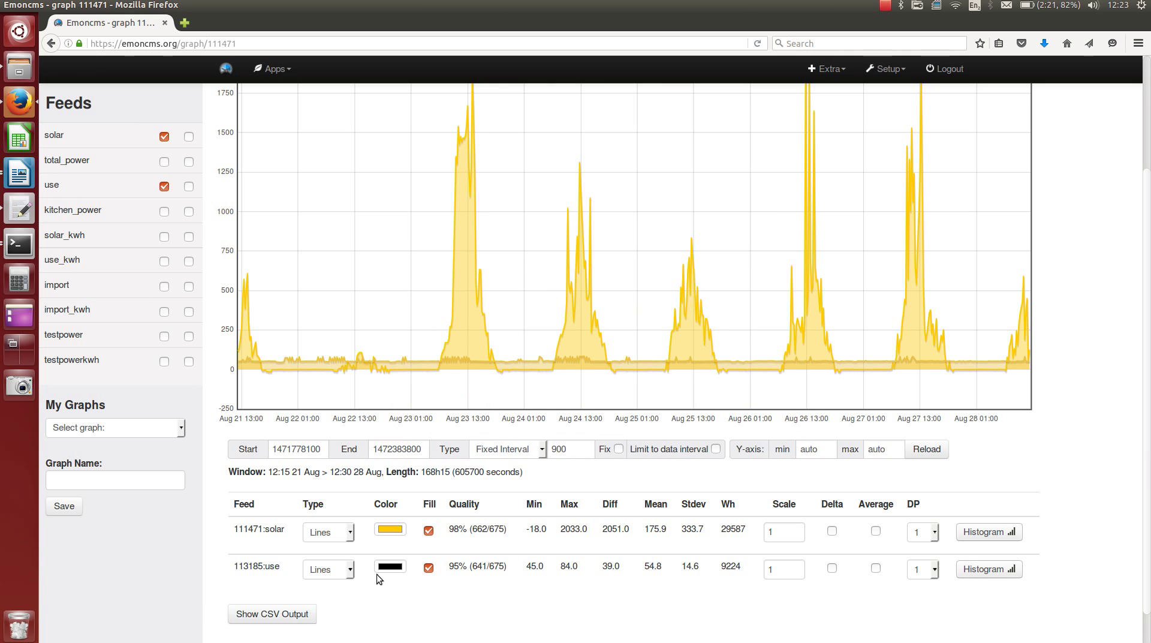
Step: Change the use feed's plot colour to bright blue
{"action": "left_click", "coordinate": [389, 566]}
{"action": "left_click_drag", "start_coordinate": [422, 336], "coordinate": [424, 338]}
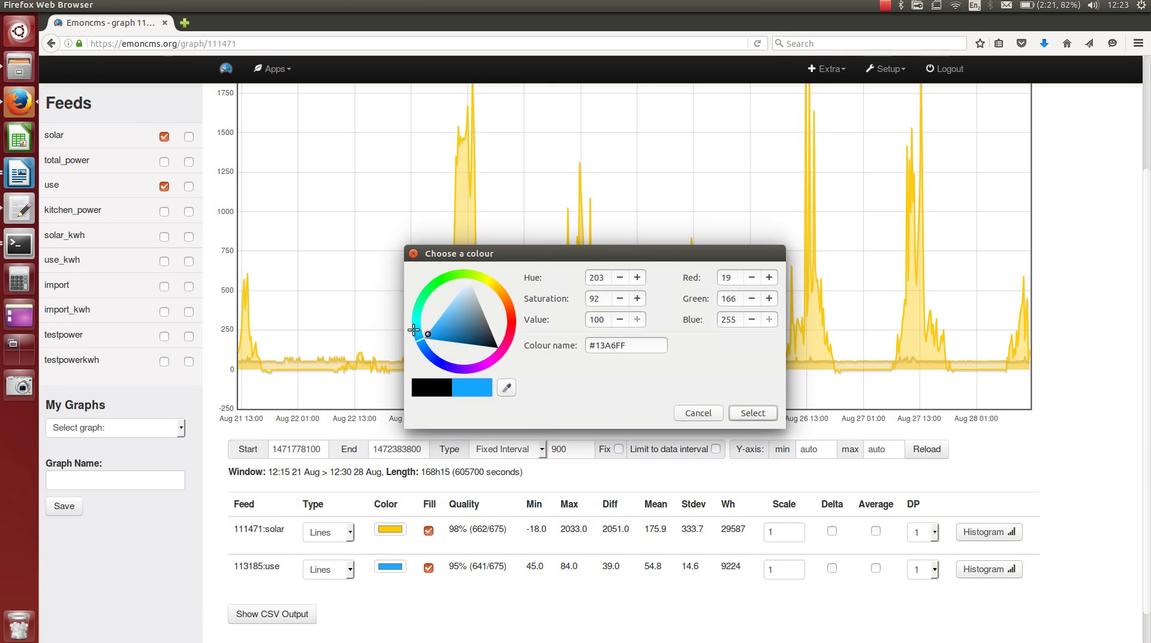
{"action": "left_click", "coordinate": [736, 414]}
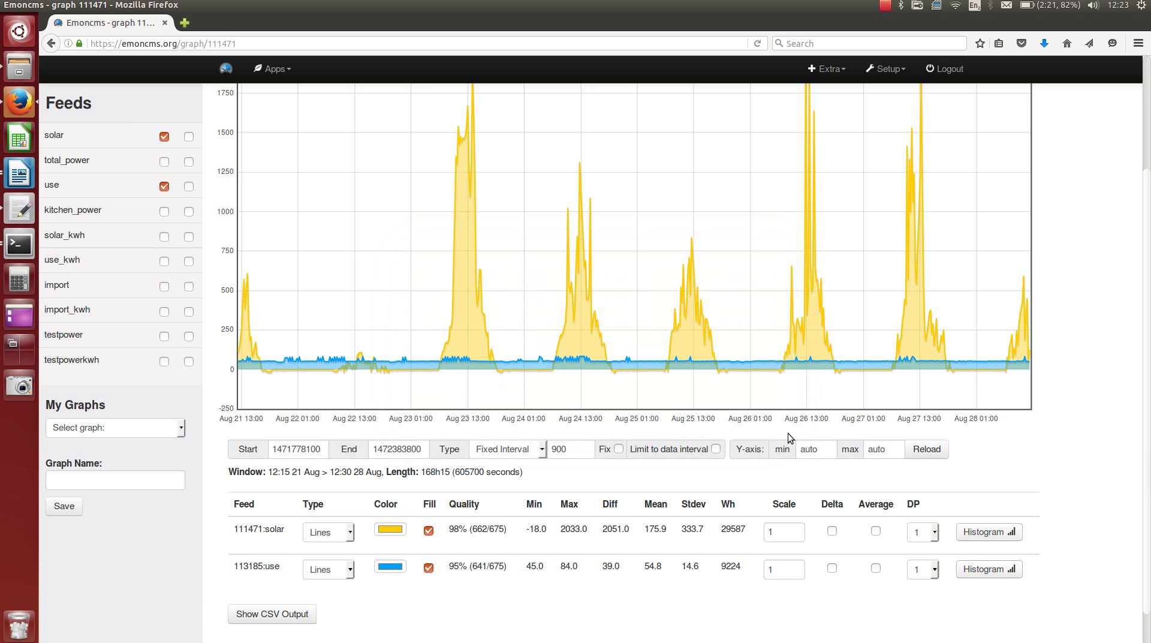
Step: Set the Y-axis minimum to 0 and reload the graph
{"action": "double_click", "coordinate": [813, 449]}
{"action": "type", "text": "0"}
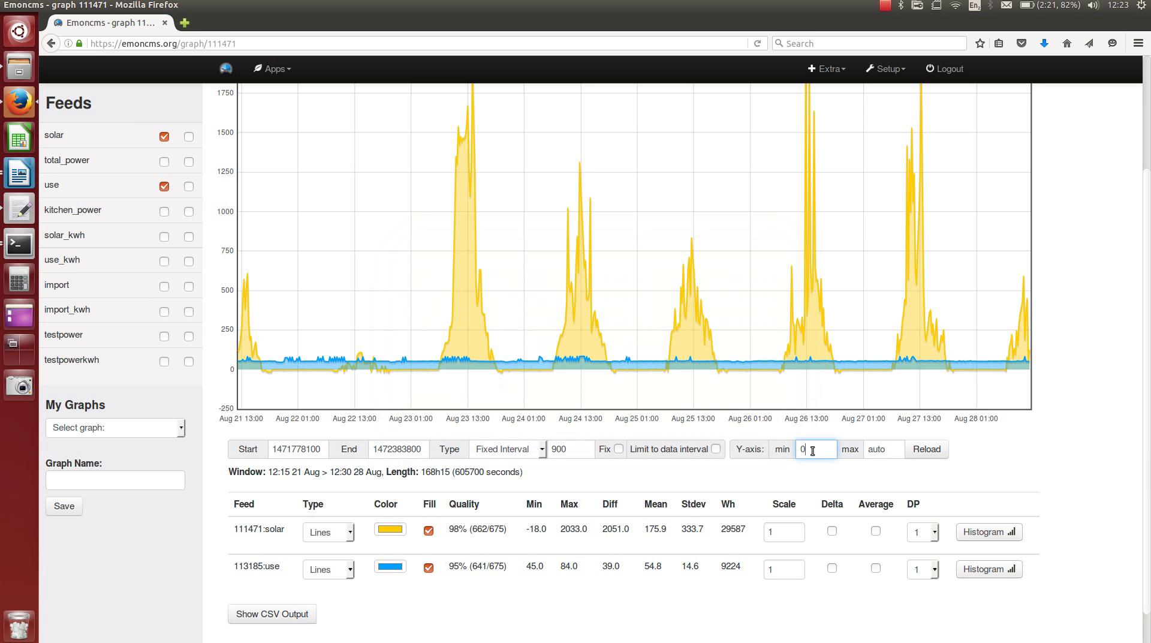
{"action": "left_click", "coordinate": [936, 451]}
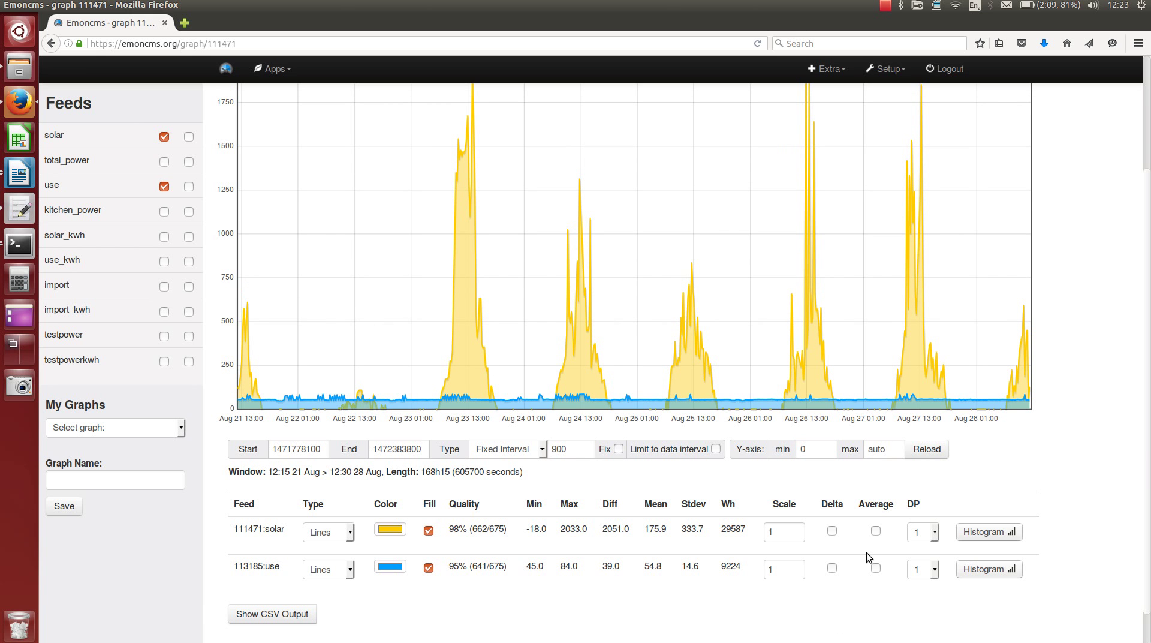
{"action": "scroll", "coordinate": [836, 626], "scroll_direction": "up", "scroll_amount": 3}
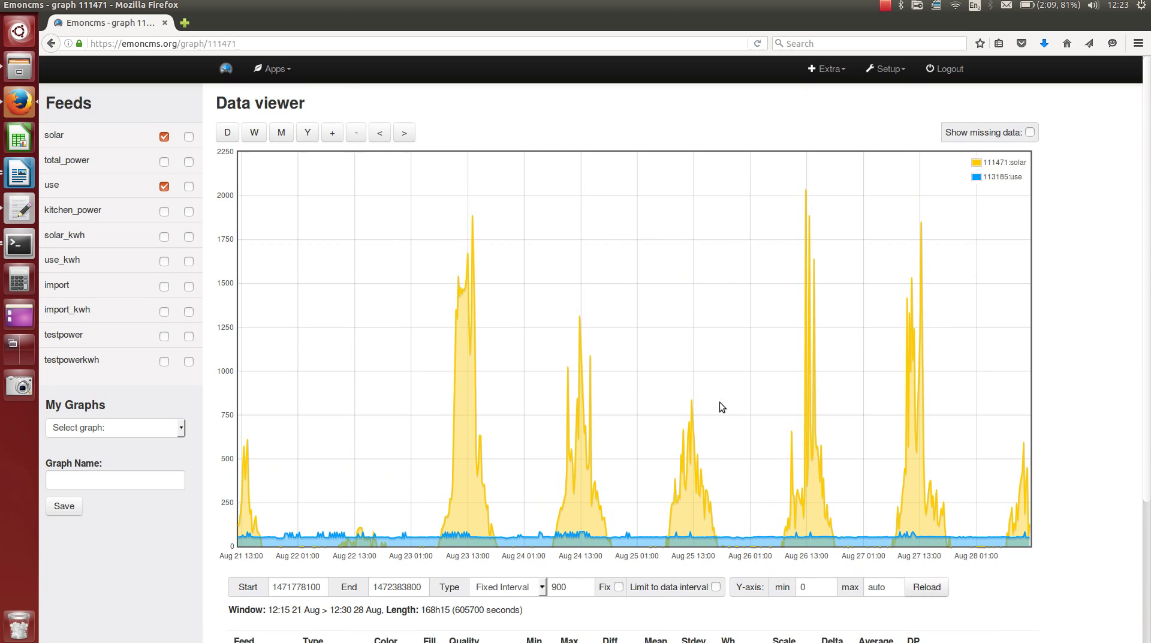
Step: Enable averaging for the solar and use feeds with the limit to data interval on, and reload the graph
{"action": "scroll", "coordinate": [718, 401], "scroll_direction": "down", "scroll_amount": 5}
{"action": "left_click", "coordinate": [875, 493]}
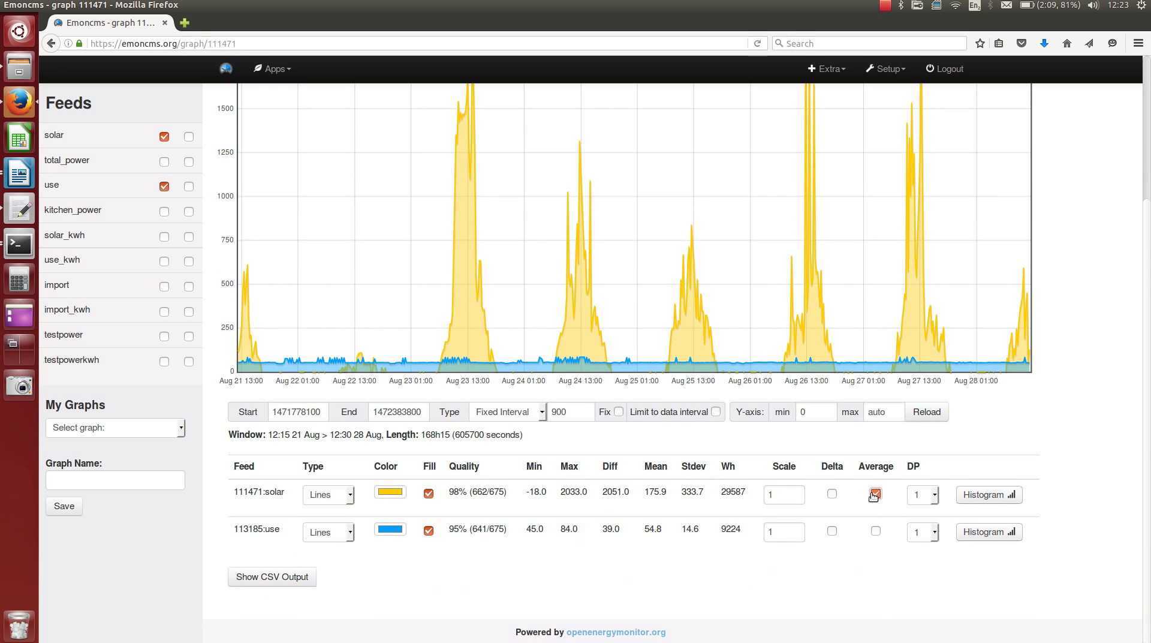
{"action": "left_click", "coordinate": [875, 531]}
{"action": "left_click", "coordinate": [925, 416]}
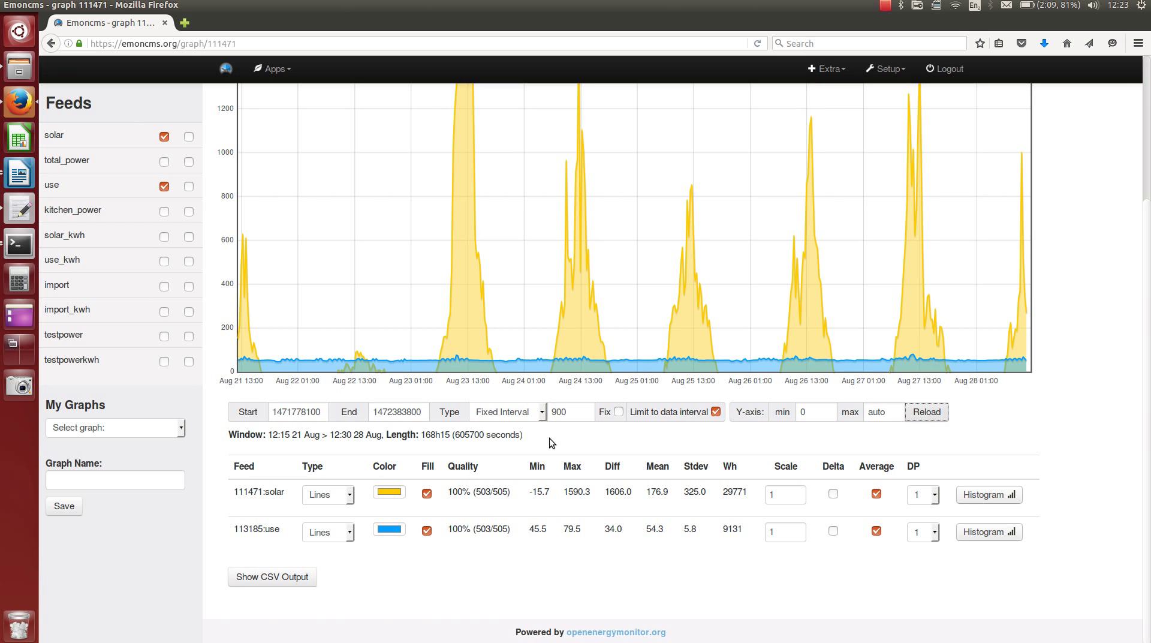
{"action": "scroll", "coordinate": [549, 438], "scroll_direction": "up", "scroll_amount": 3}
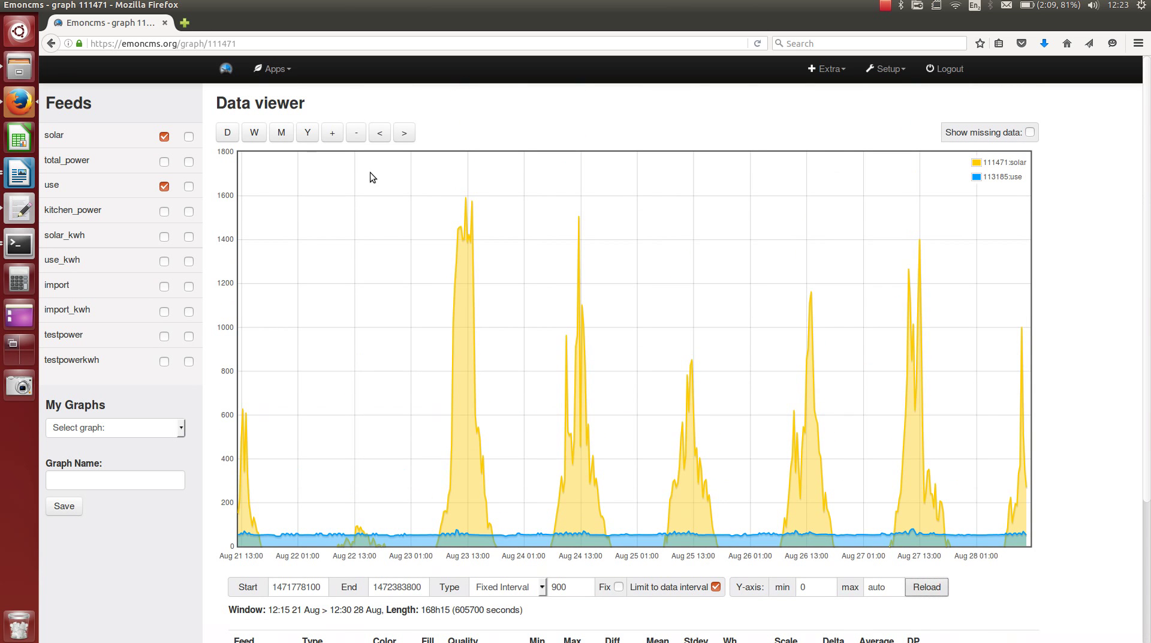
Step: Switch the graph to the one-day view and review the statistics of both feeds
{"action": "left_click", "coordinate": [228, 134]}
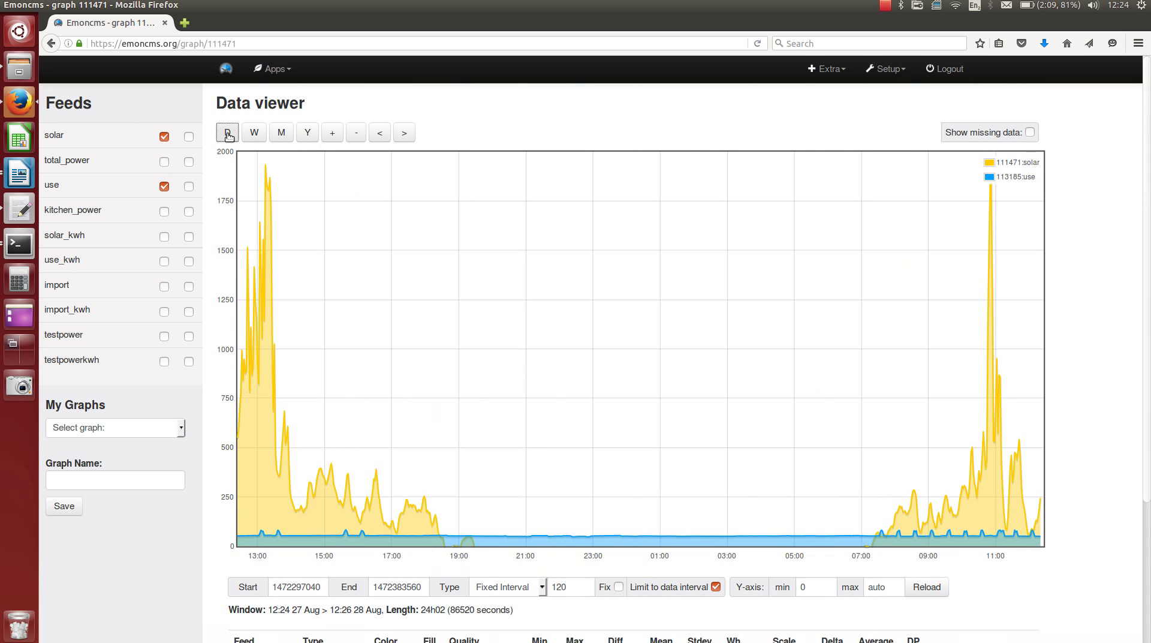
{"action": "scroll", "coordinate": [549, 303], "scroll_direction": "down", "scroll_amount": 3}
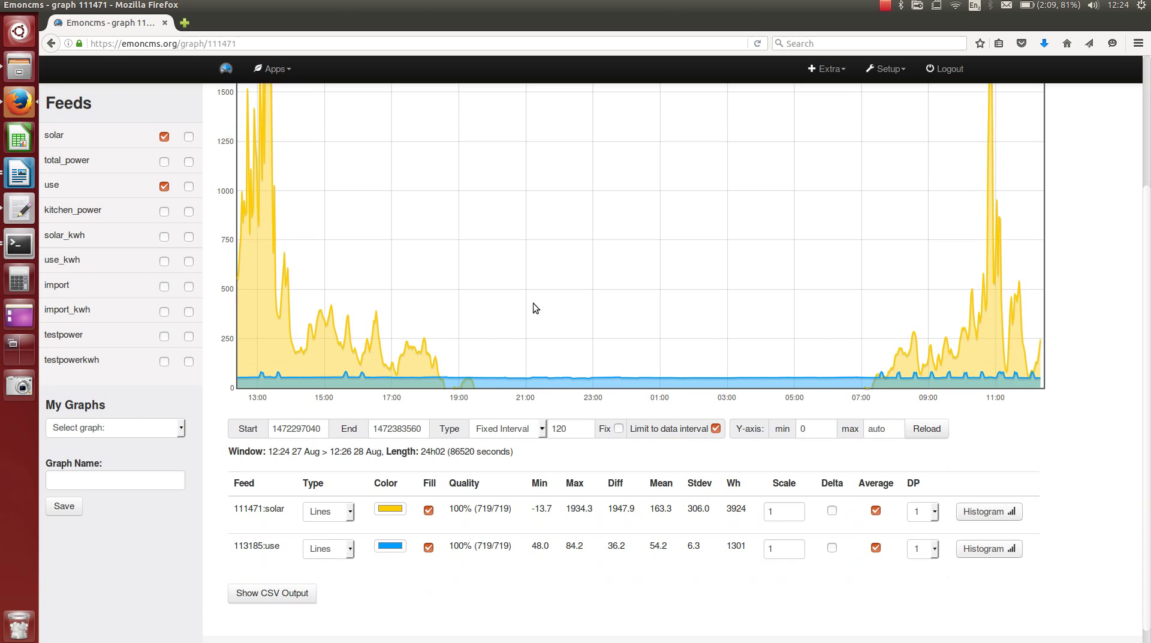
{"action": "scroll", "coordinate": [405, 324], "scroll_direction": "down", "scroll_amount": 1}
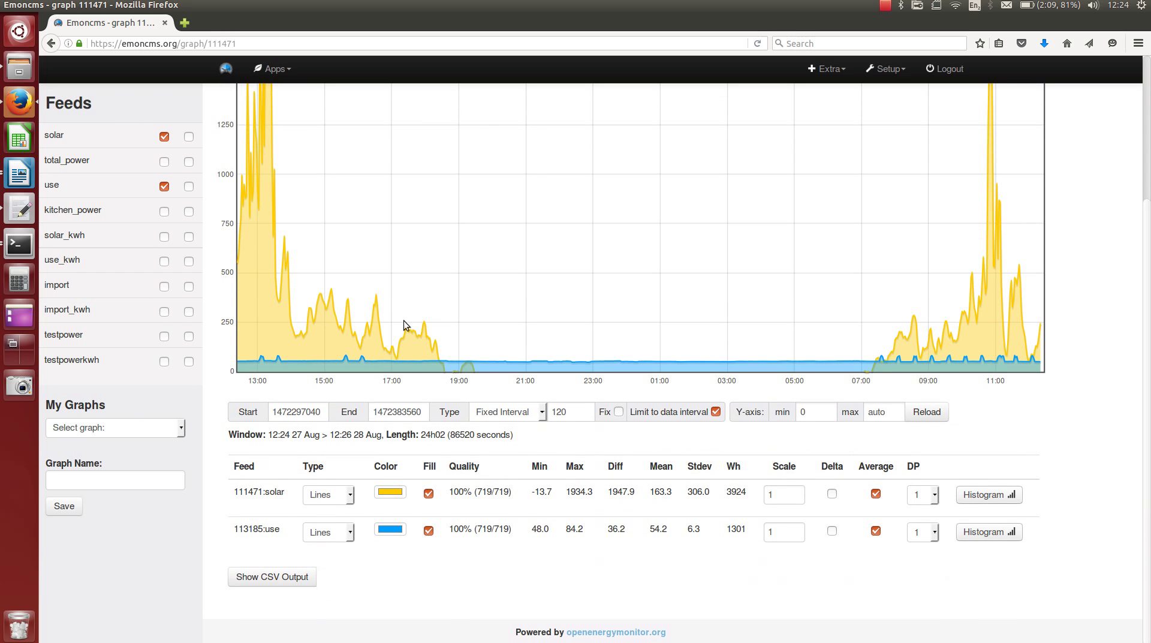
Step: Save the graph under the name mysolar and check that name in the list of saved graphs
{"action": "left_click", "coordinate": [118, 480]}
{"action": "type", "text": "my"}
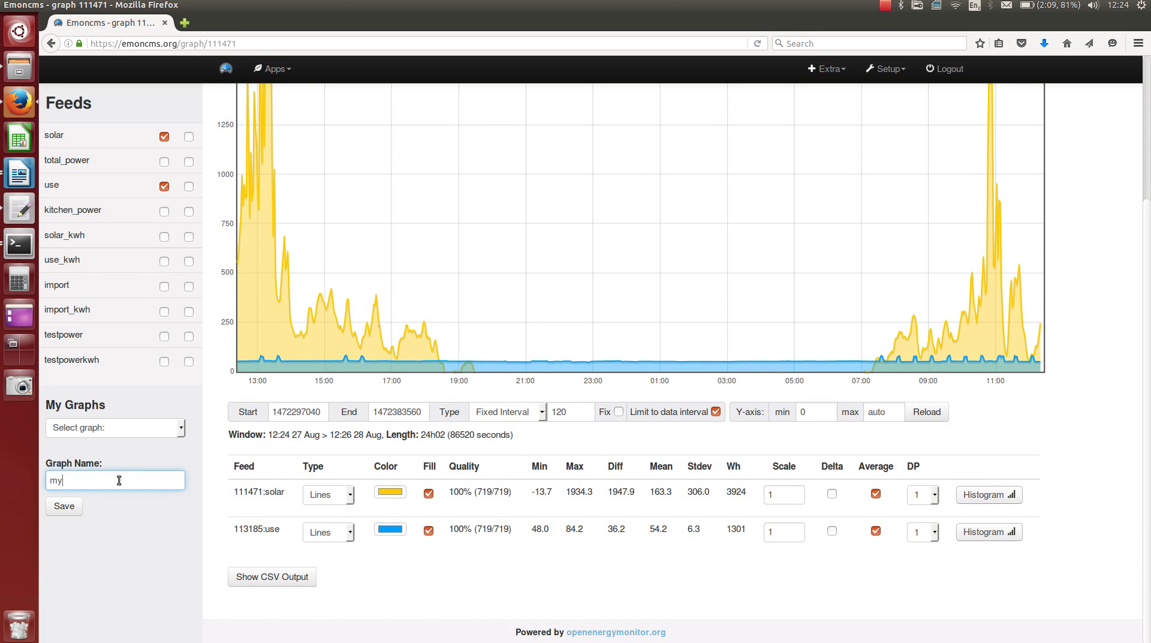
{"action": "type", "text": "solar"}
{"action": "left_click", "coordinate": [64, 505]}
{"action": "left_click", "coordinate": [146, 423]}
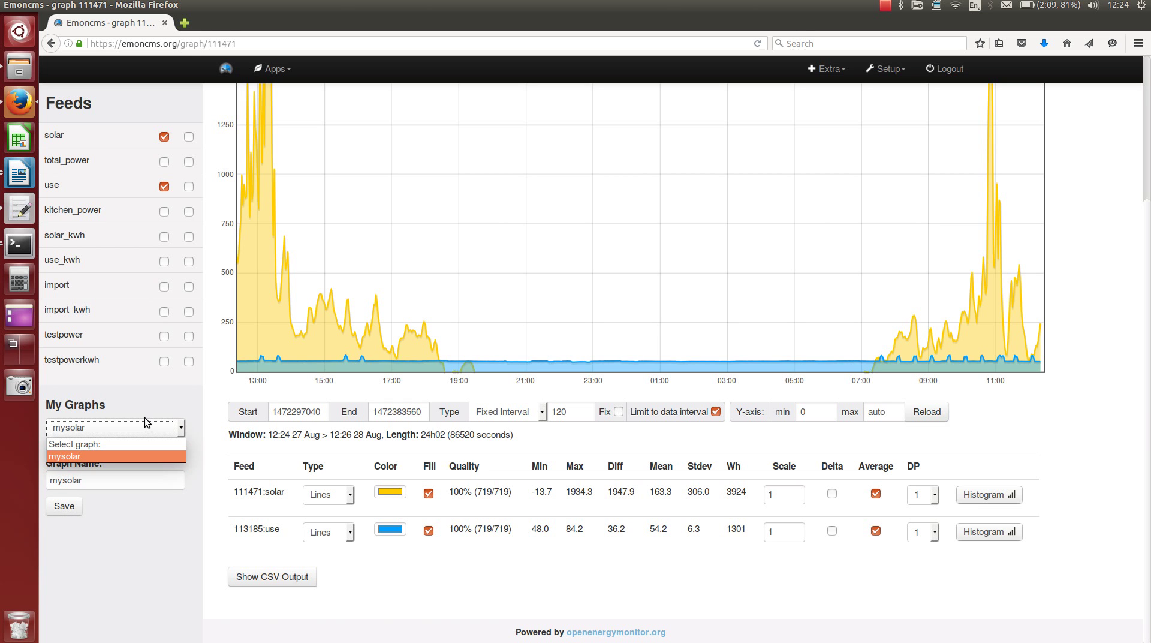
{"action": "left_click", "coordinate": [147, 429]}
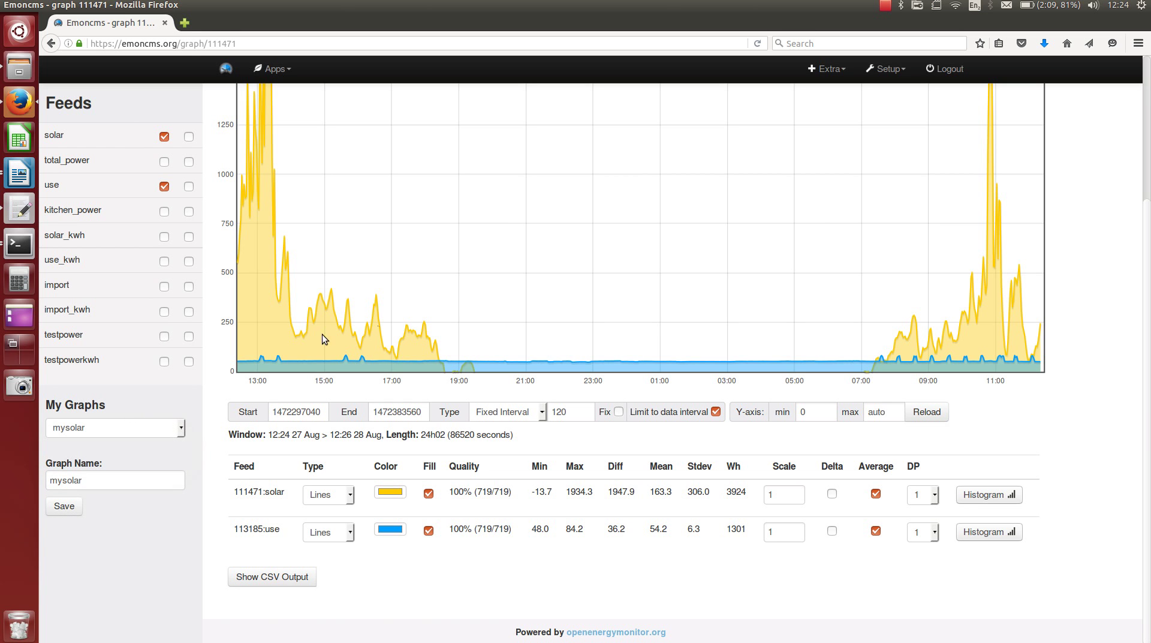
{"action": "scroll", "coordinate": [712, 277], "scroll_direction": "up", "scroll_amount": 3}
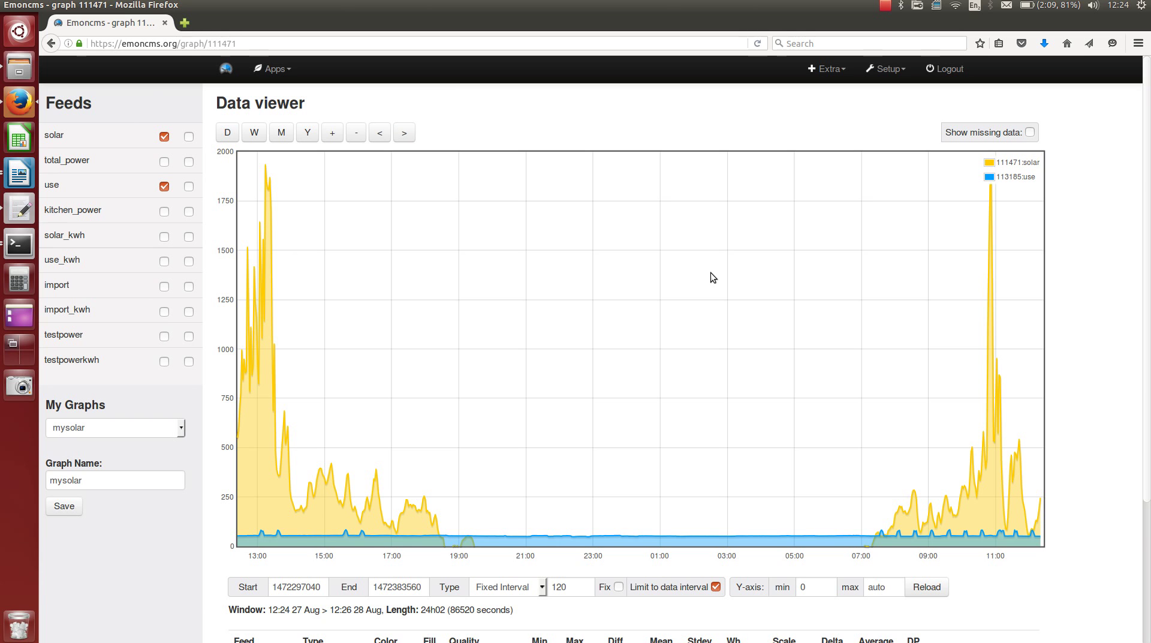
Step: Create a new dashboard from the dashboards page and open it in the layout editor
{"action": "left_click", "coordinate": [866, 76]}
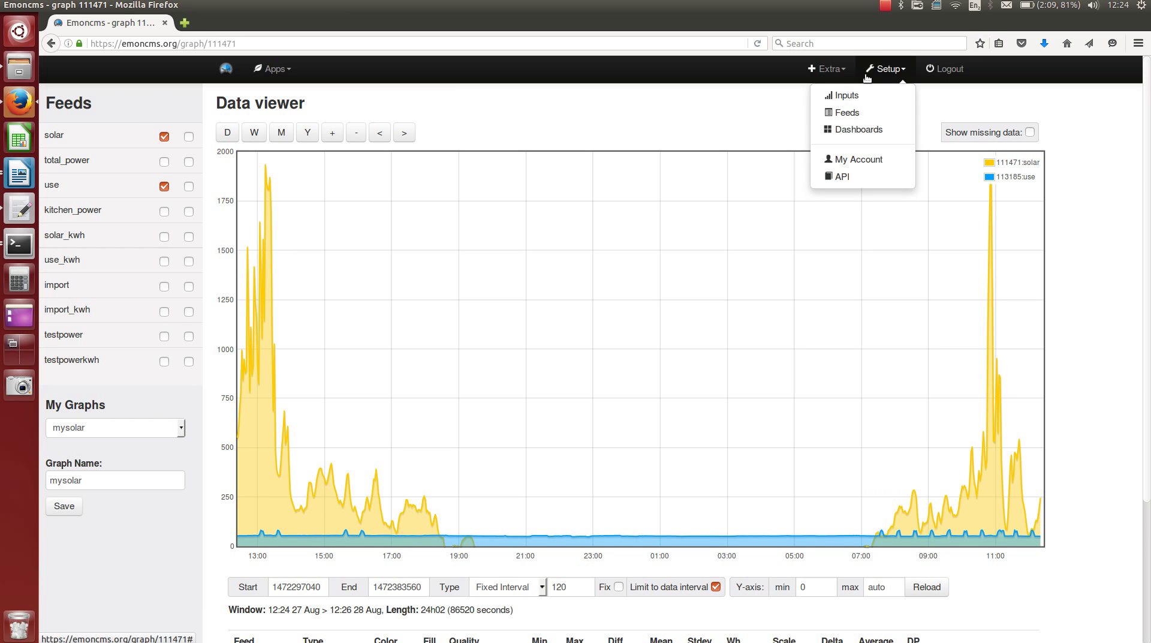
{"action": "left_click", "coordinate": [864, 133]}
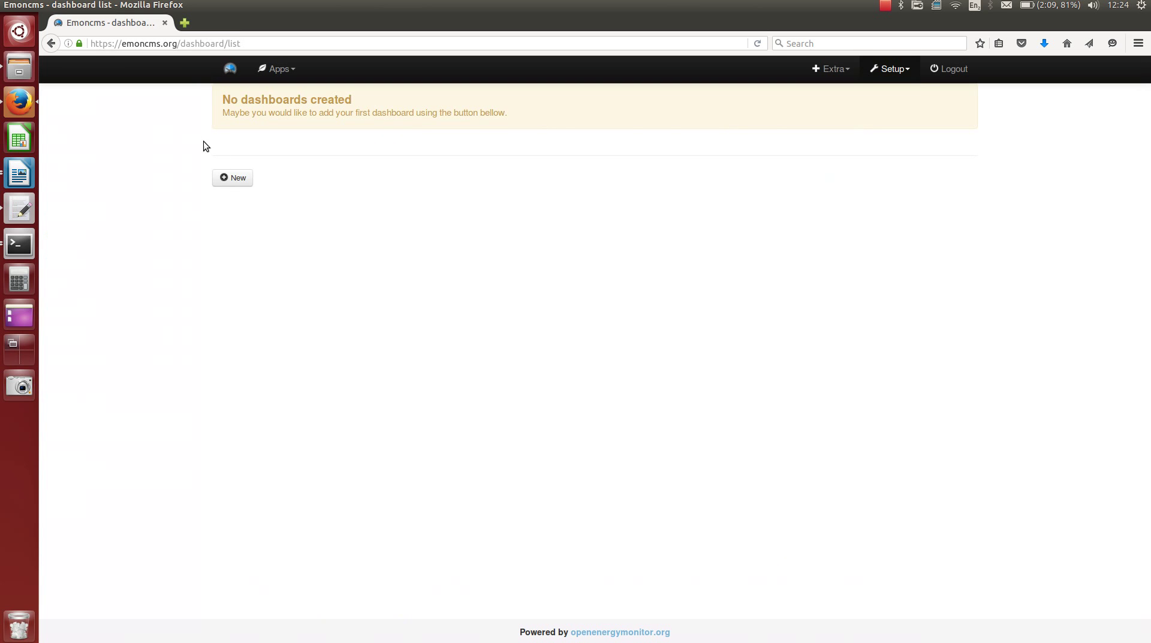
{"action": "left_click", "coordinate": [233, 177]}
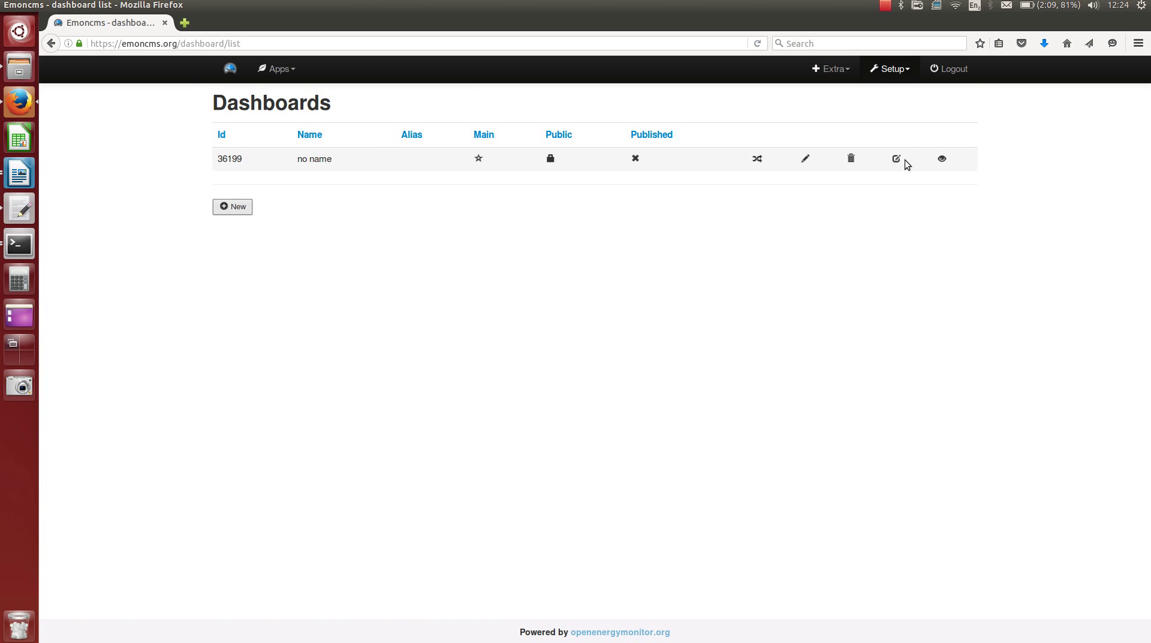
{"action": "left_click", "coordinate": [897, 159]}
Step: Add a graph visualisation to the dashboard and move it to the upper-left area of the canvas
{"action": "left_click", "coordinate": [433, 127]}
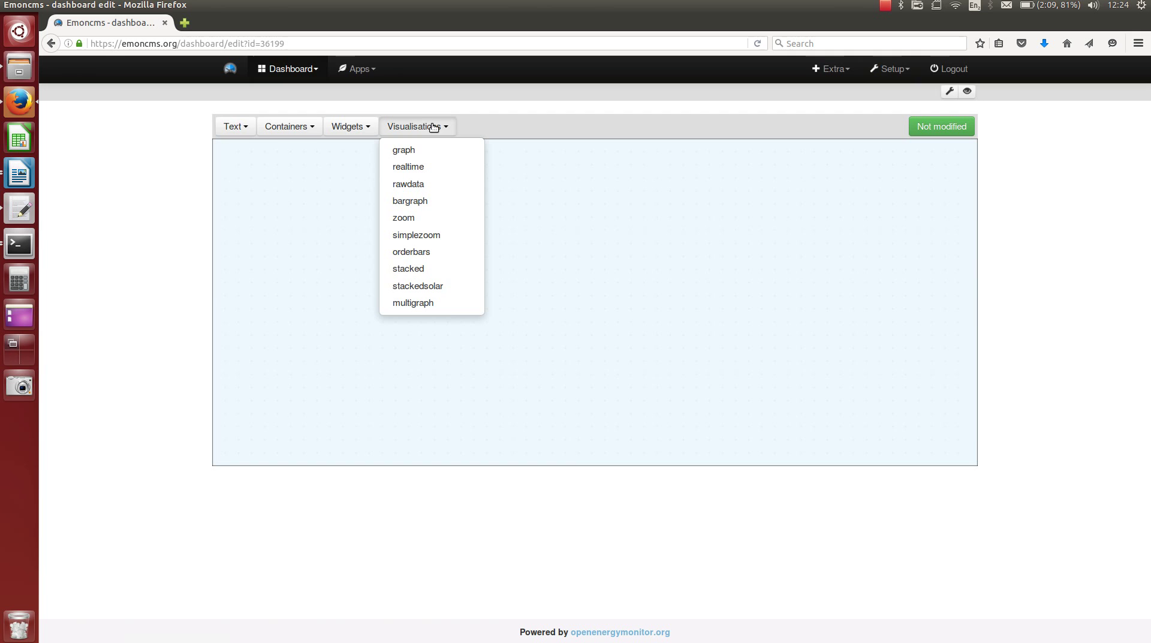
{"action": "left_click", "coordinate": [400, 155]}
{"action": "left_click", "coordinate": [464, 300]}
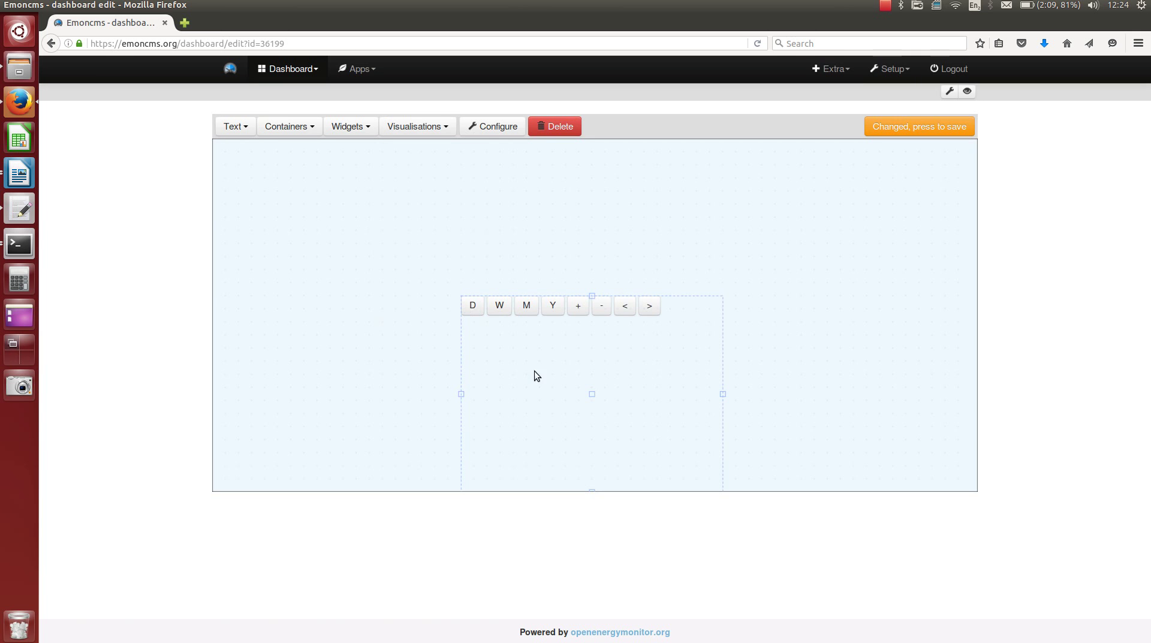
{"action": "left_click_drag", "start_coordinate": [588, 390], "coordinate": [362, 271]}
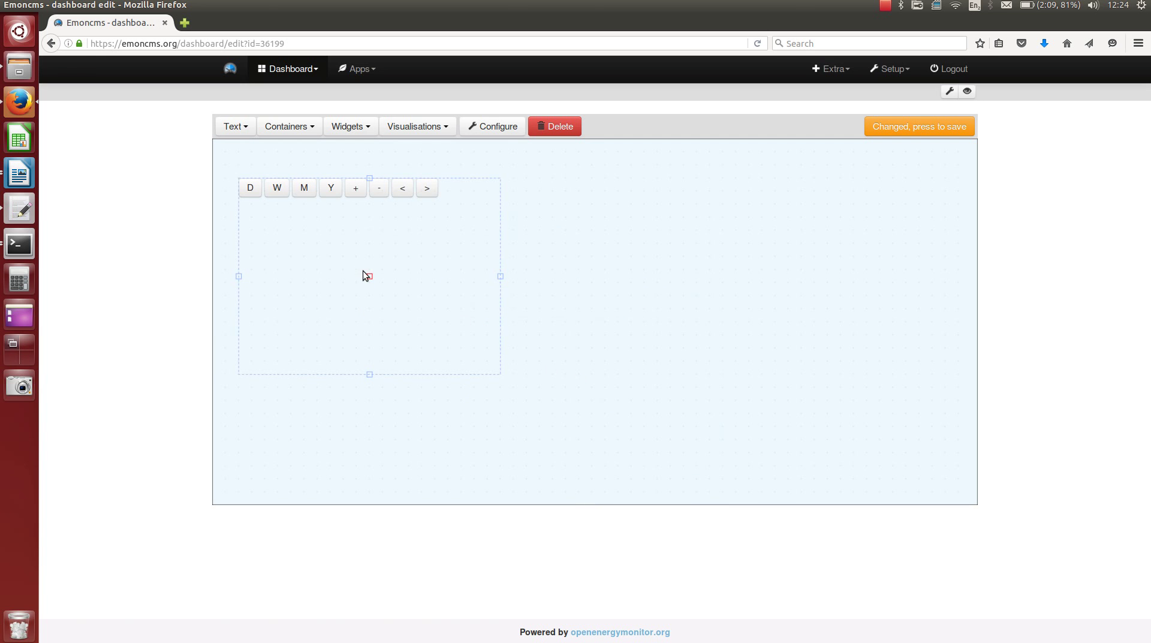
Step: Configure the graph element to show the saved graph mysolar and save the element's changes
{"action": "left_click", "coordinate": [492, 126]}
{"action": "left_click", "coordinate": [518, 166]}
{"action": "left_click", "coordinate": [518, 184]}
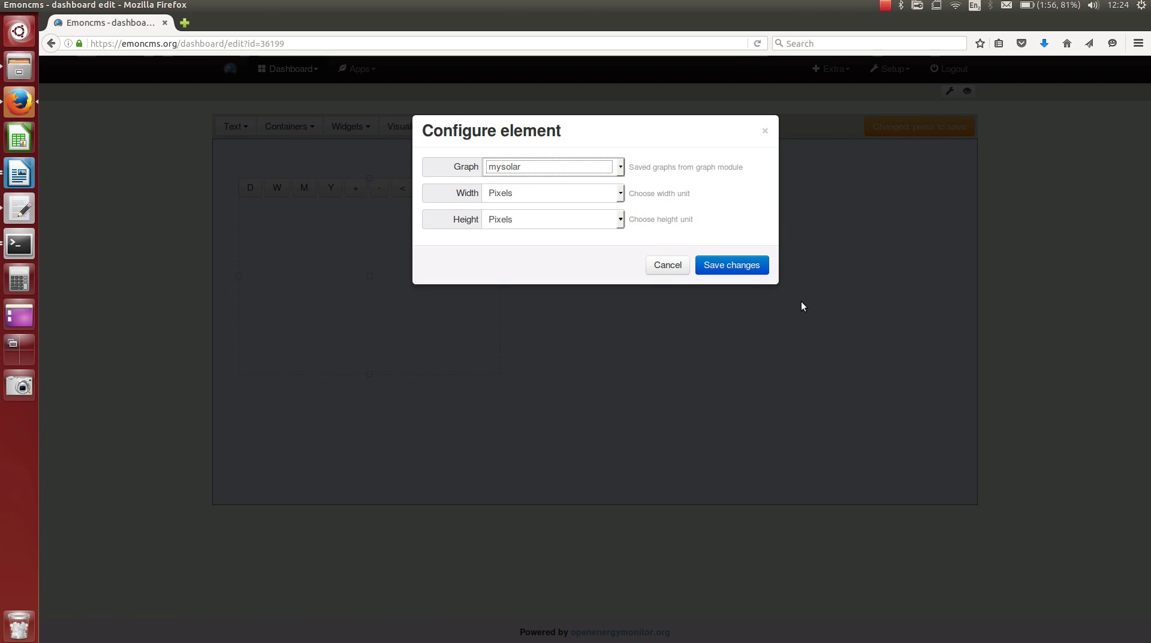
{"action": "left_click", "coordinate": [752, 266]}
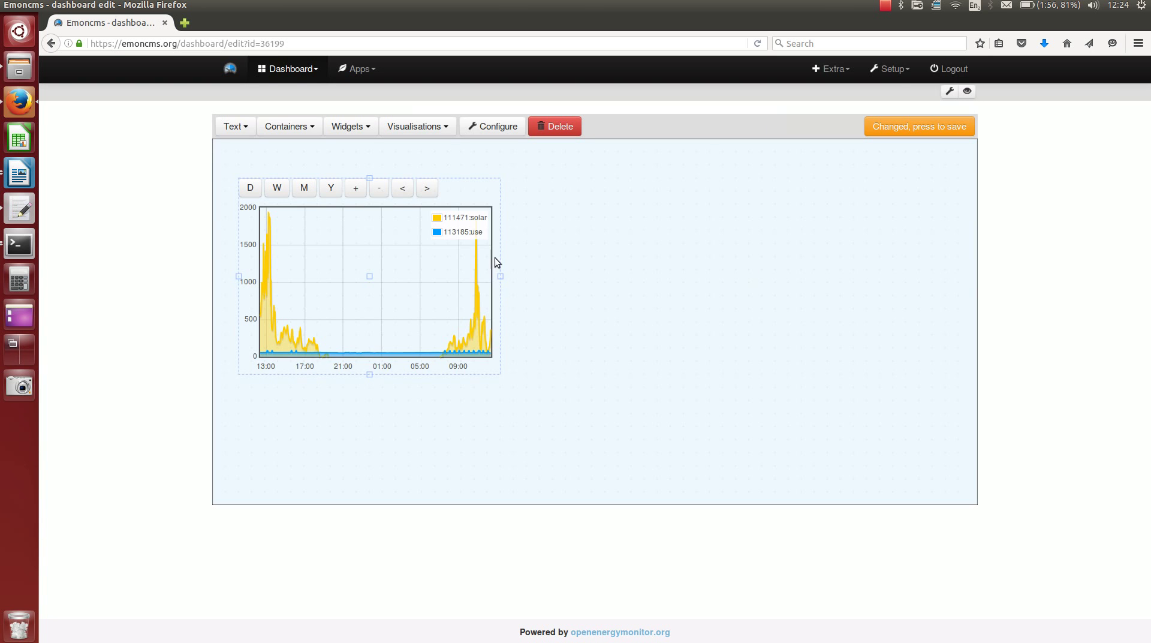
Step: Enlarge the graph element to nearly fill the width and height of the dashboard canvas, and save the dashboard
{"action": "left_click_drag", "start_coordinate": [500, 277], "coordinate": [948, 276]}
{"action": "left_click", "coordinate": [588, 361]}
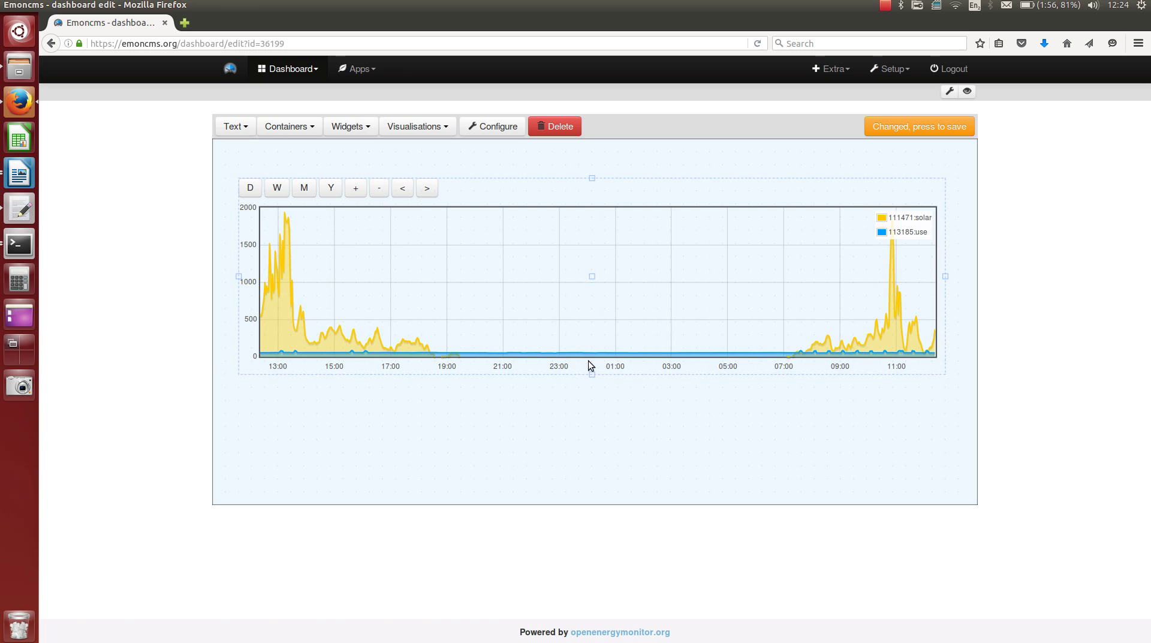
{"action": "left_click_drag", "start_coordinate": [588, 387], "coordinate": [584, 477]}
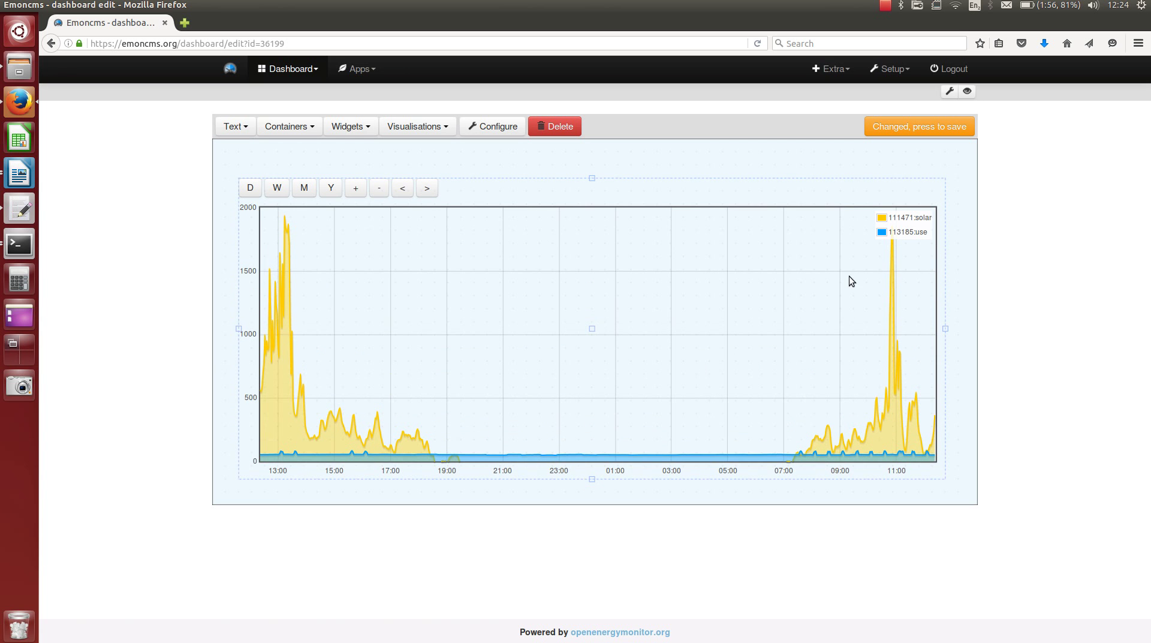
{"action": "left_click", "coordinate": [727, 159]}
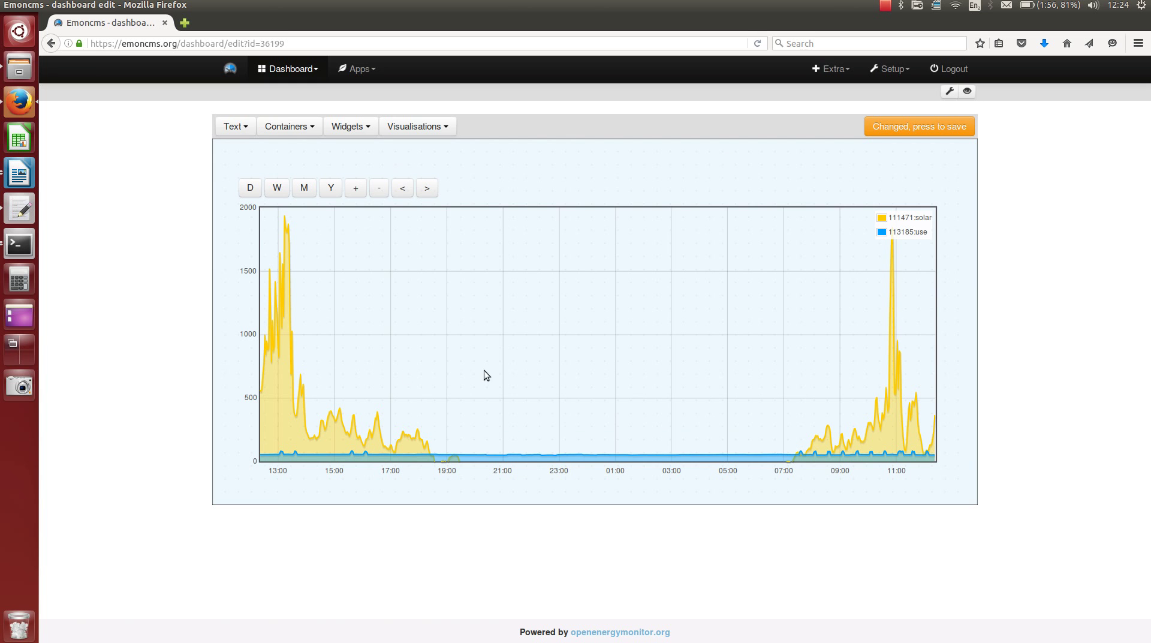
{"action": "left_click", "coordinate": [953, 125]}
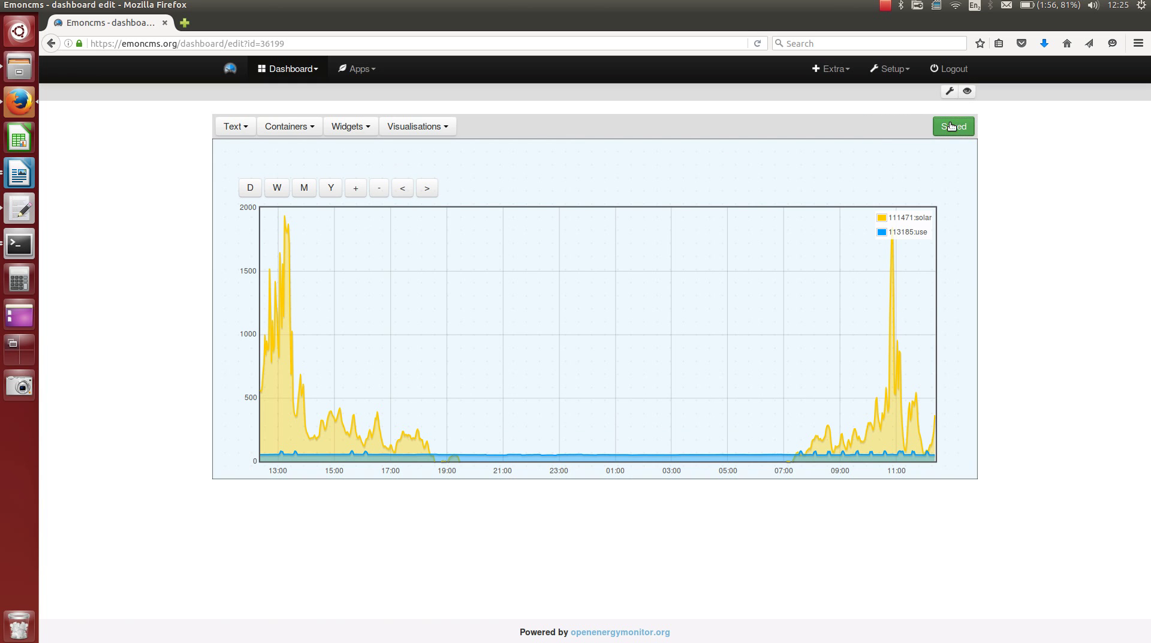
Step: Set the dashboard's background color to white (#FFFFFF) in its configuration and save the changes
{"action": "left_click", "coordinate": [950, 91]}
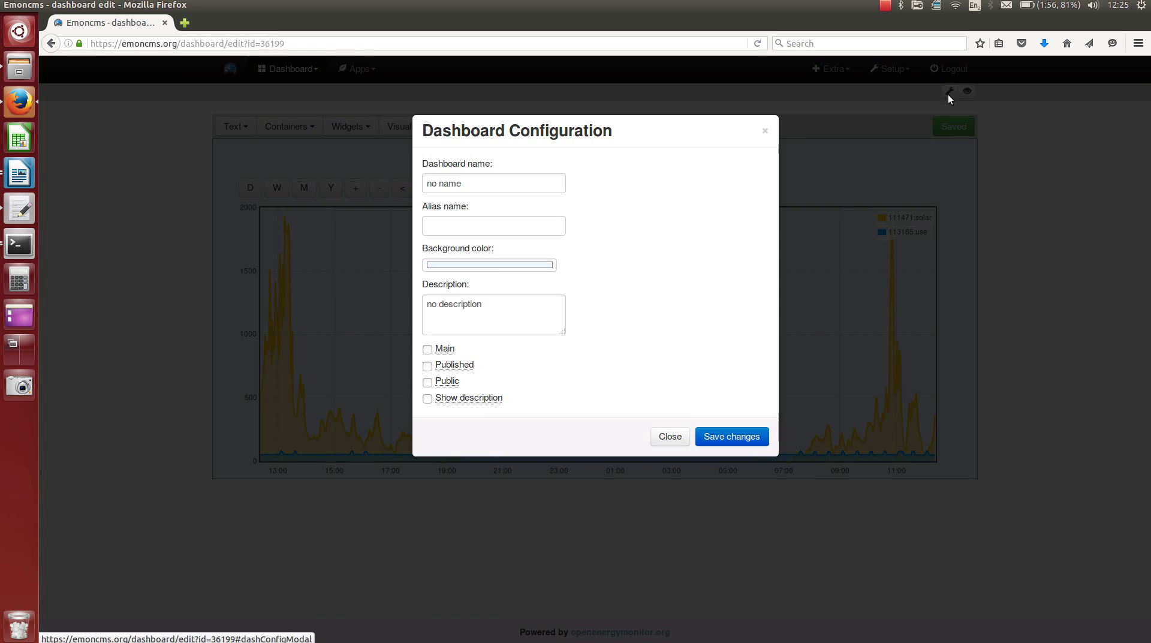
{"action": "left_click", "coordinate": [494, 267]}
{"action": "mouse_move", "coordinate": [476, 315]}
{"action": "left_mouse_down"}
{"action": "mouse_move", "coordinate": [440, 306]}
{"action": "mouse_move", "coordinate": [471, 281]}
{"action": "mouse_move", "coordinate": [485, 231]}
{"action": "left_mouse_up"}
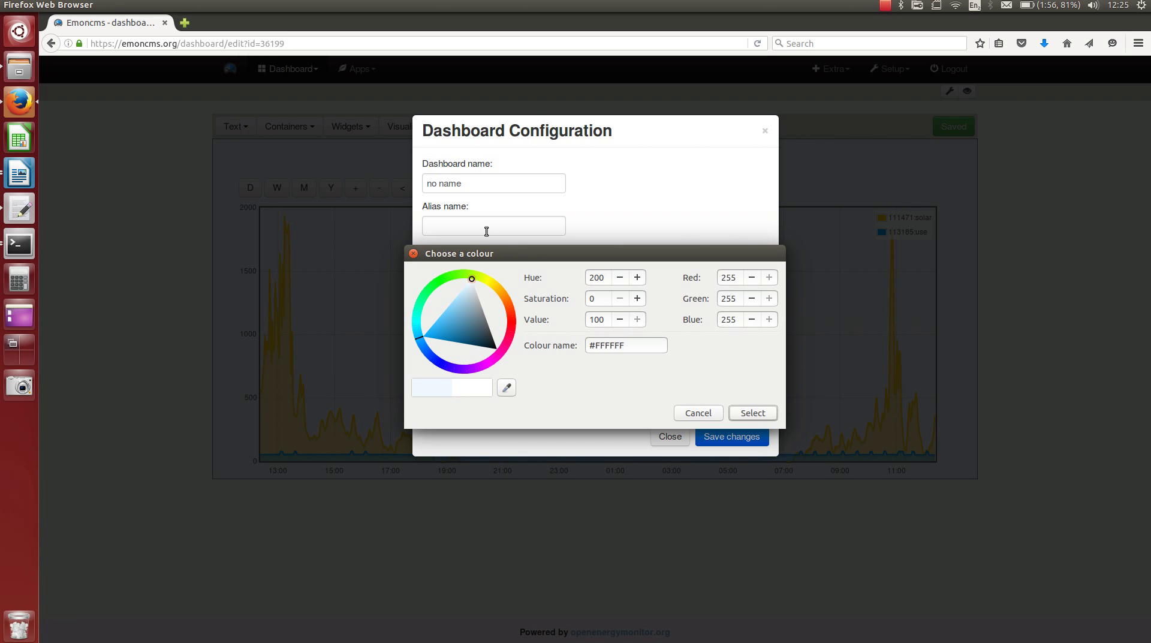
{"action": "left_click", "coordinate": [752, 413]}
{"action": "left_click", "coordinate": [742, 438]}
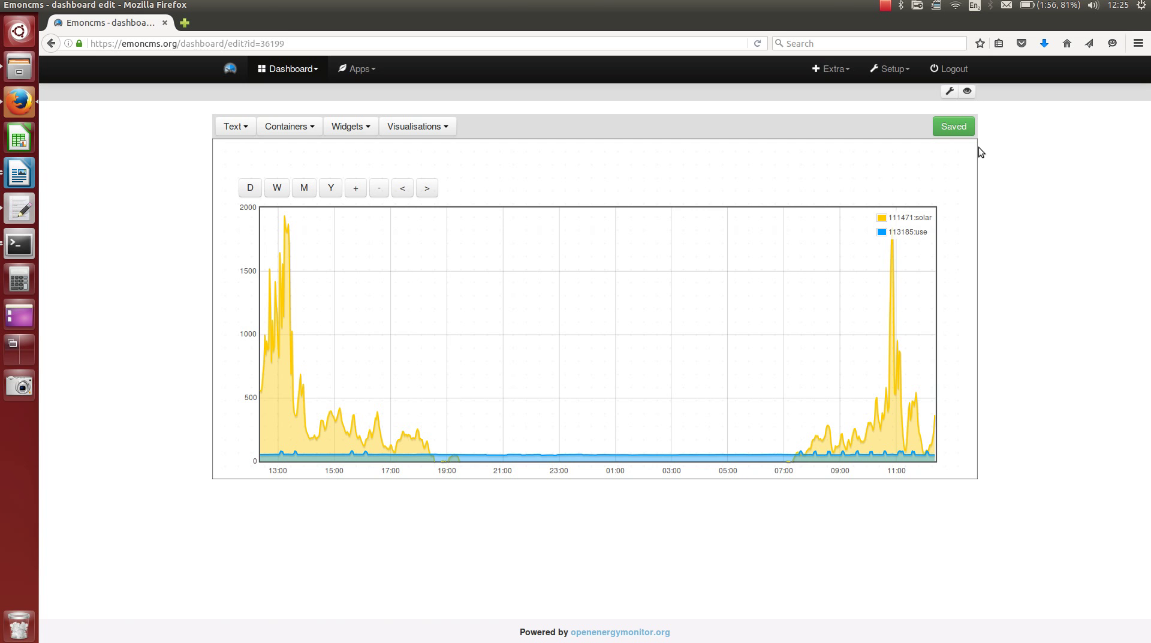
Step: Open the dashboard in view mode, inspect a data point on the graph and switch the graph to the one-month range
{"action": "left_click", "coordinate": [967, 91]}
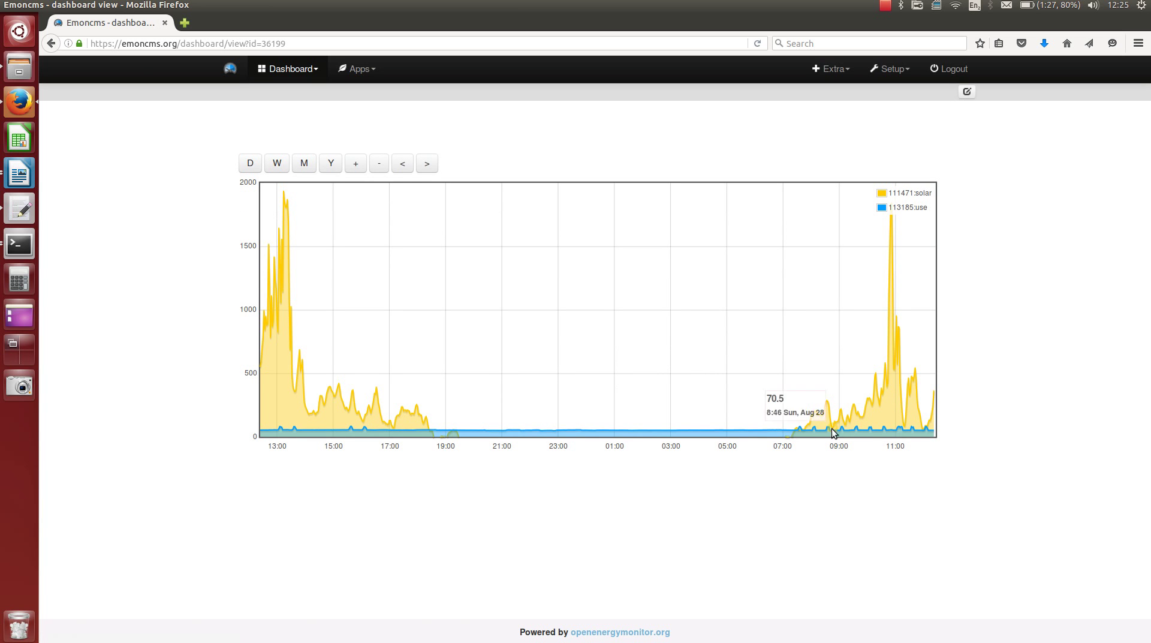
{"action": "mouse_move", "coordinate": [828, 403]}
{"action": "left_click", "coordinate": [296, 171]}
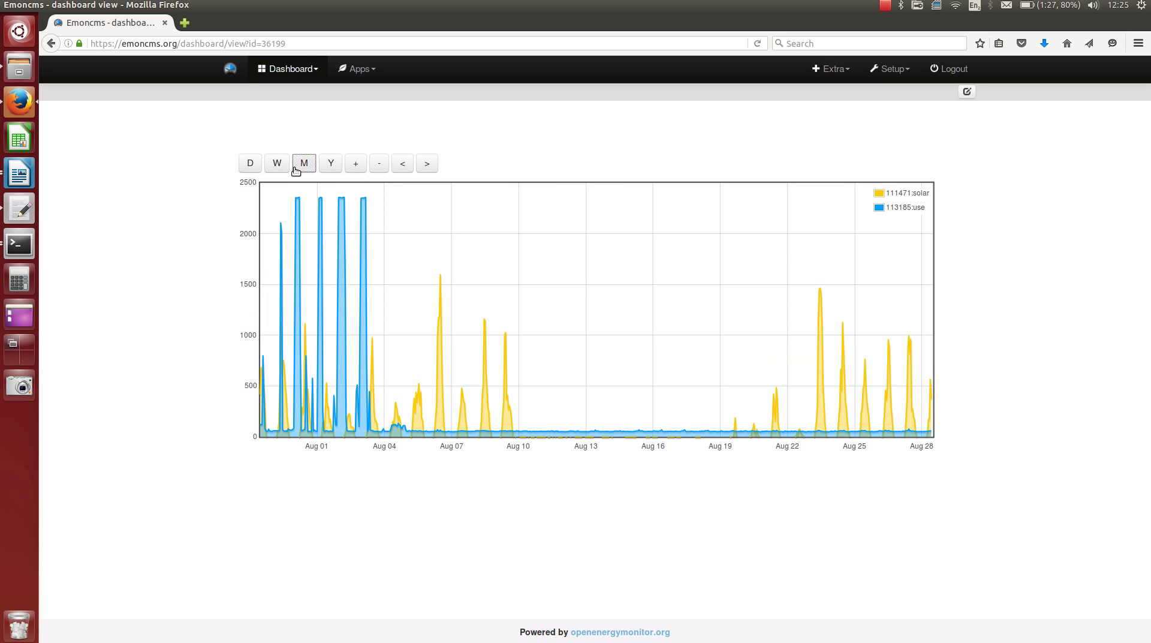